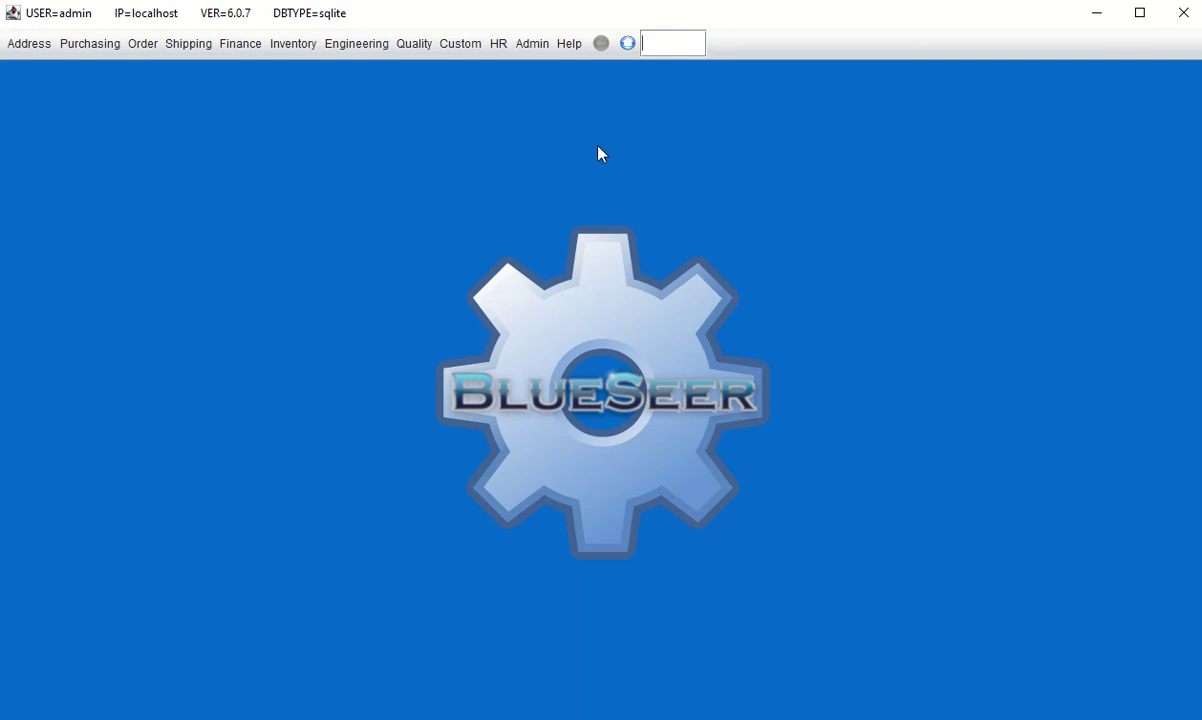
- Create a new master tax code numbered taxmatl with the description "material tax generic"
click(28, 44)
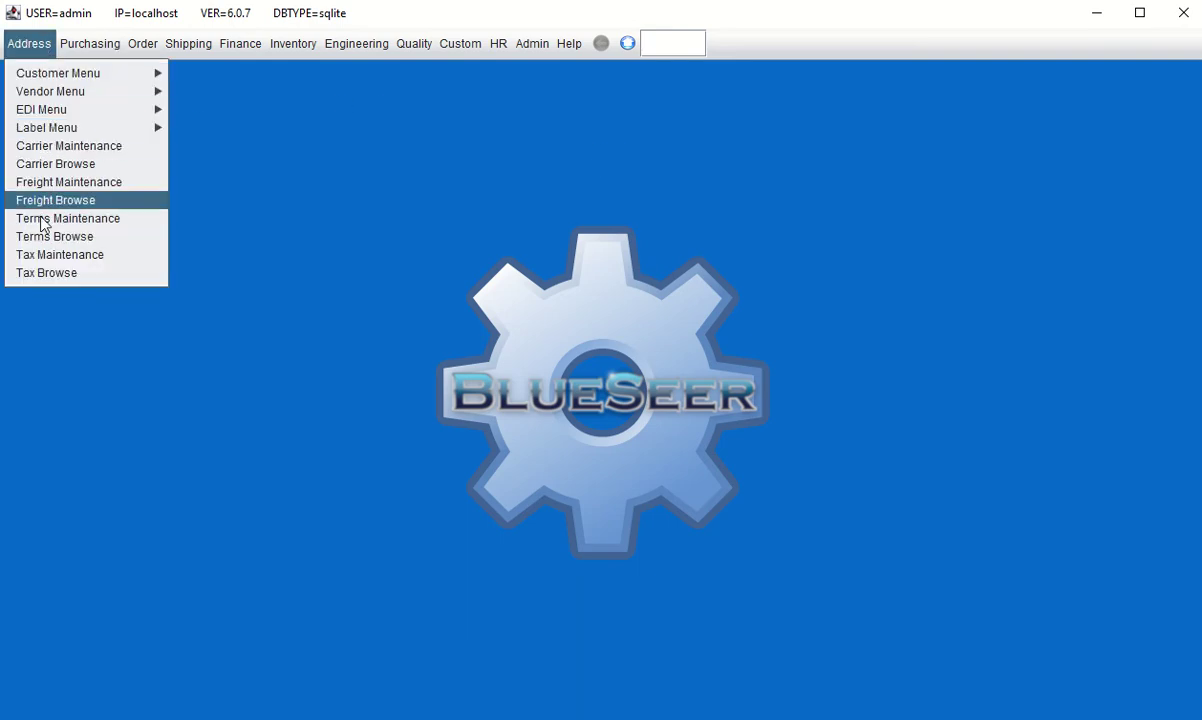
click(44, 257)
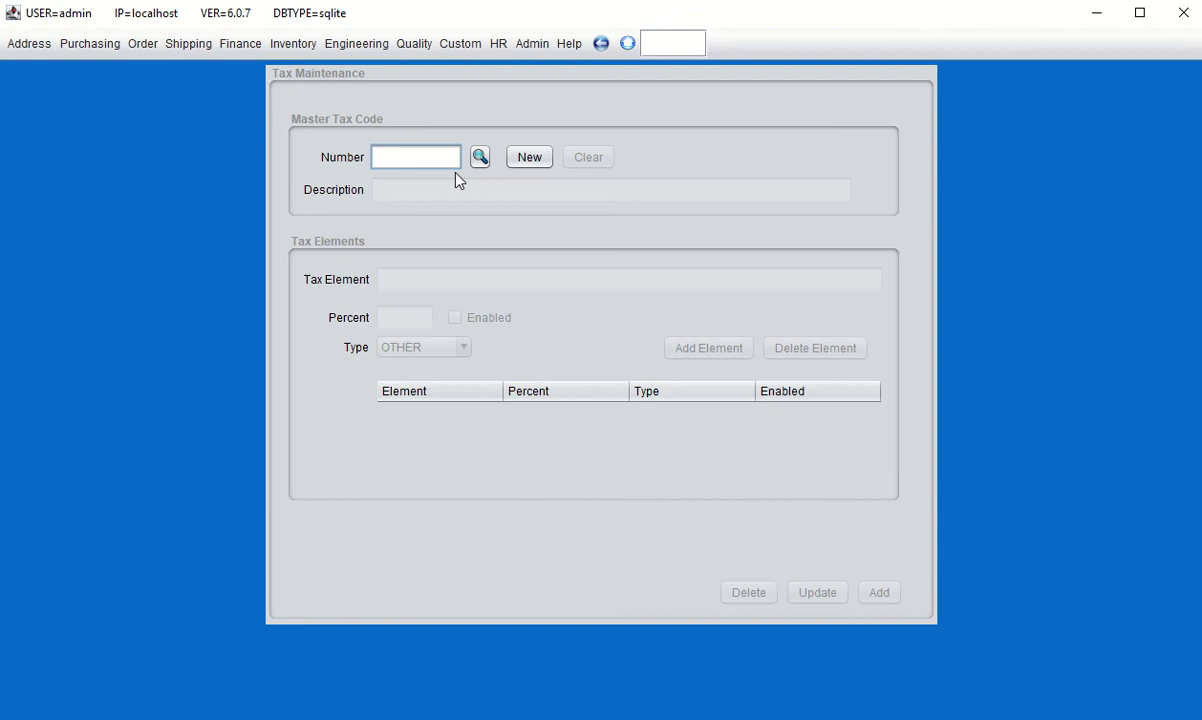
click(531, 158)
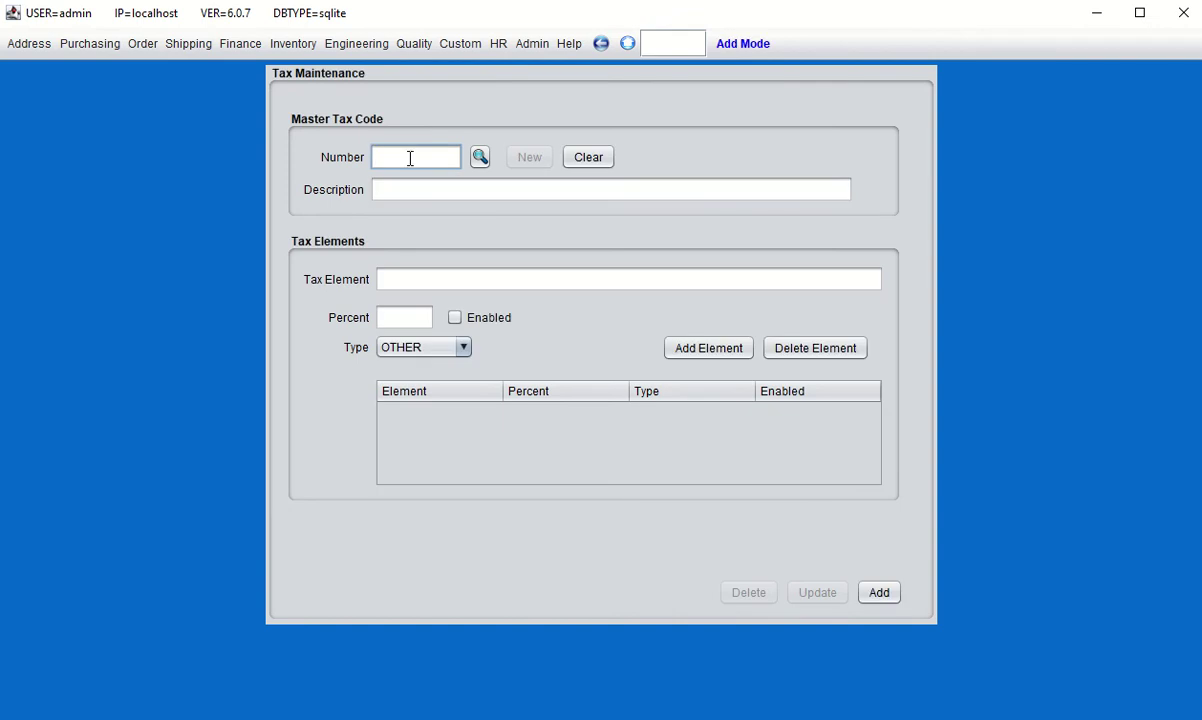
text(taxmatl)
click(411, 190)
click(411, 190)
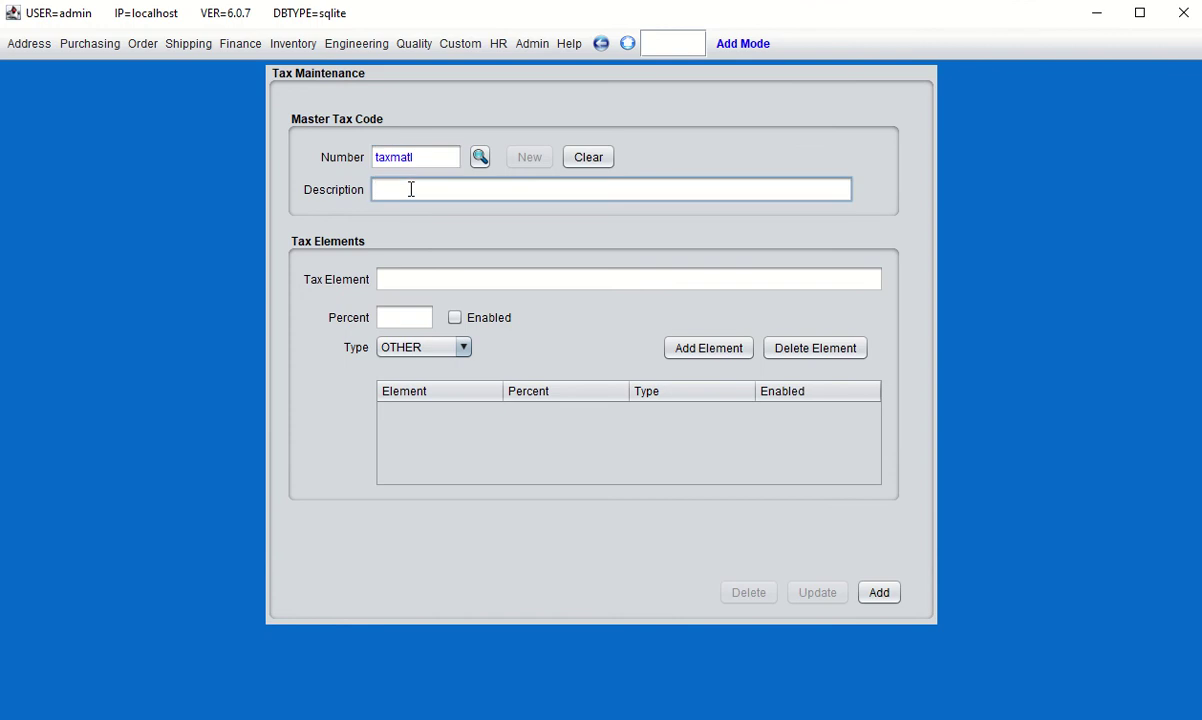
text(material tax generic)
- Add an enabled tax element "Matl Tax X" at 5 percent with type MATERIAL to the tax code
click(429, 278)
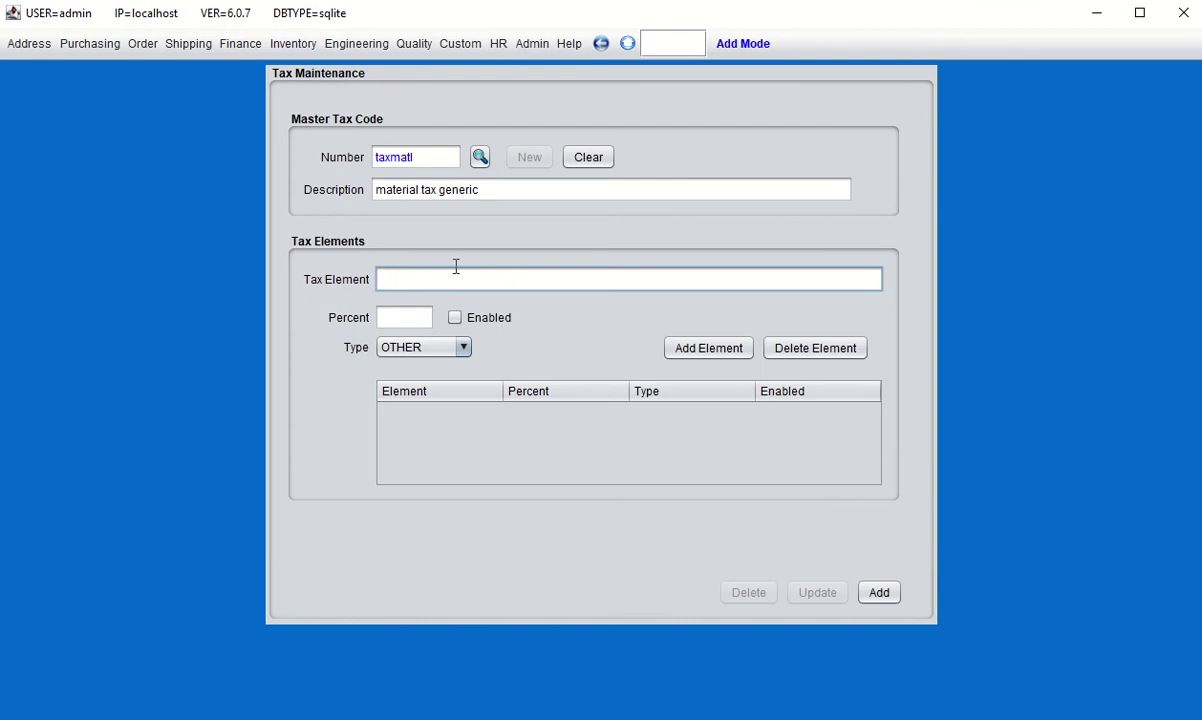
text(Matl Tax X)
click(416, 317)
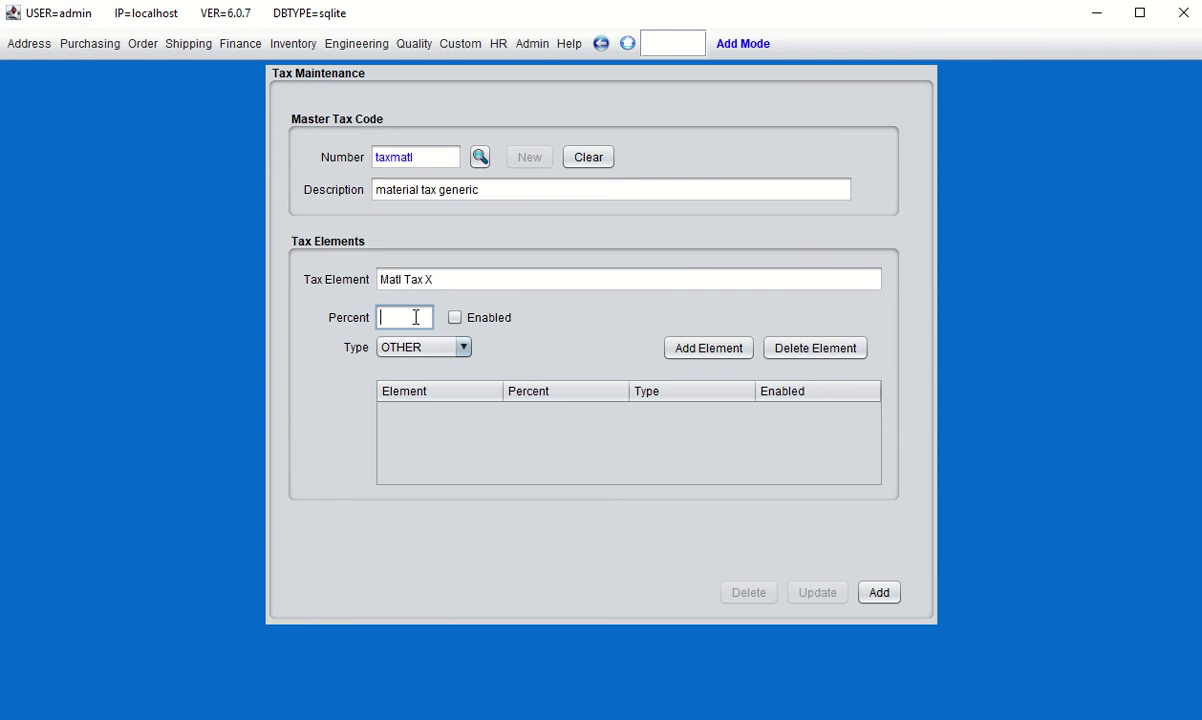
text(5)
click(455, 318)
click(463, 347)
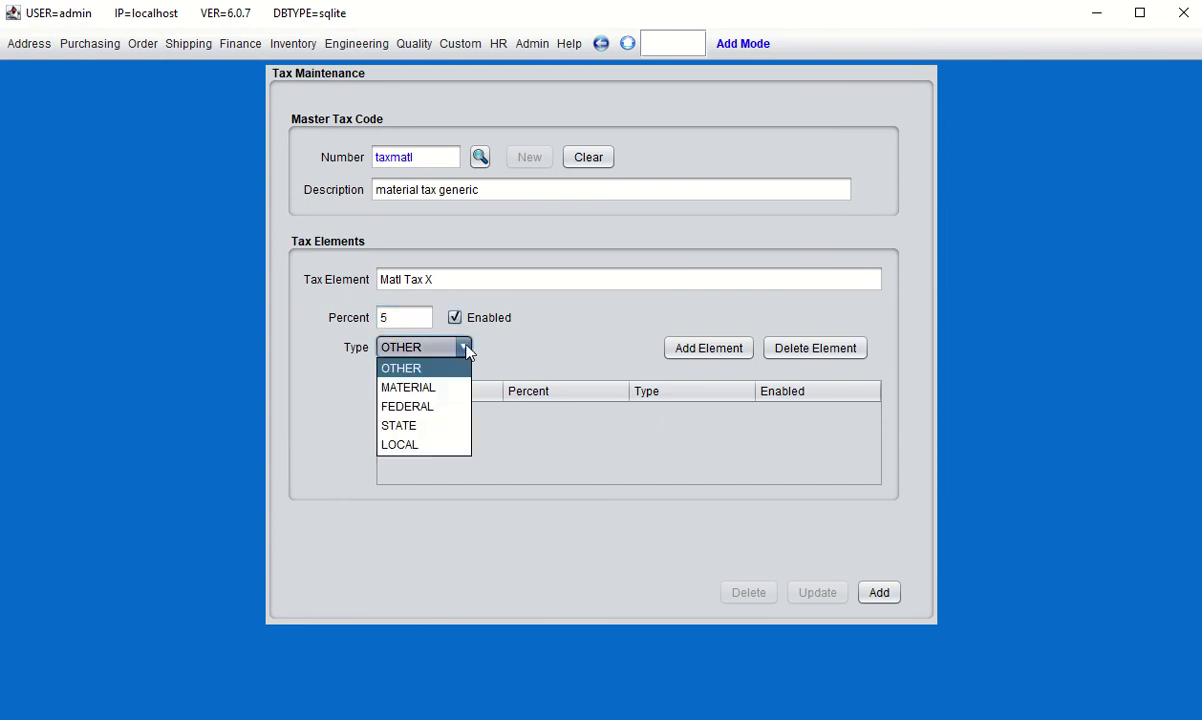
click(408, 387)
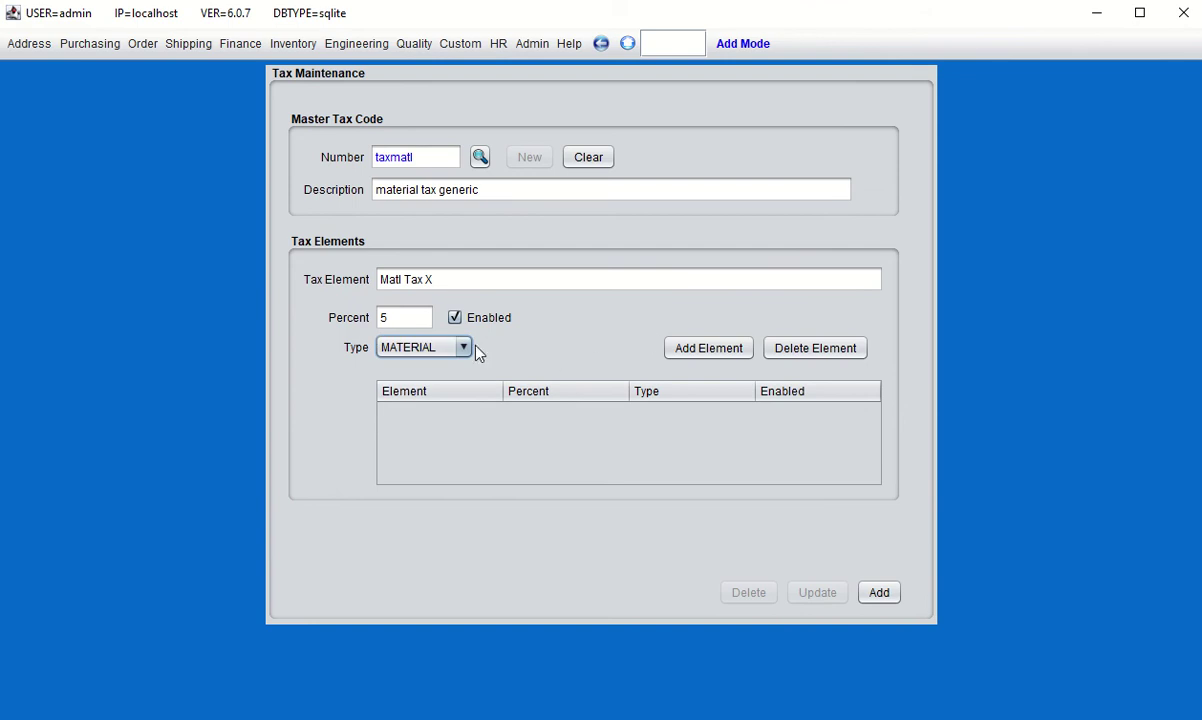
click(687, 349)
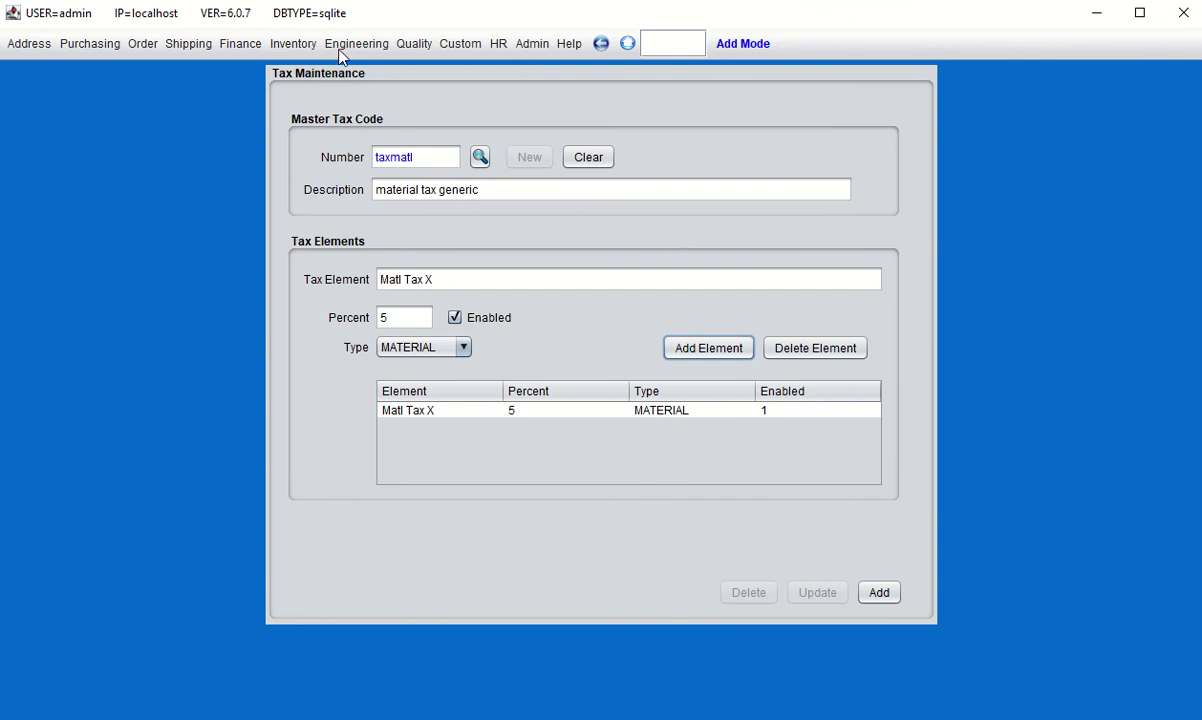
click(293, 44)
mouse_move(310, 200)
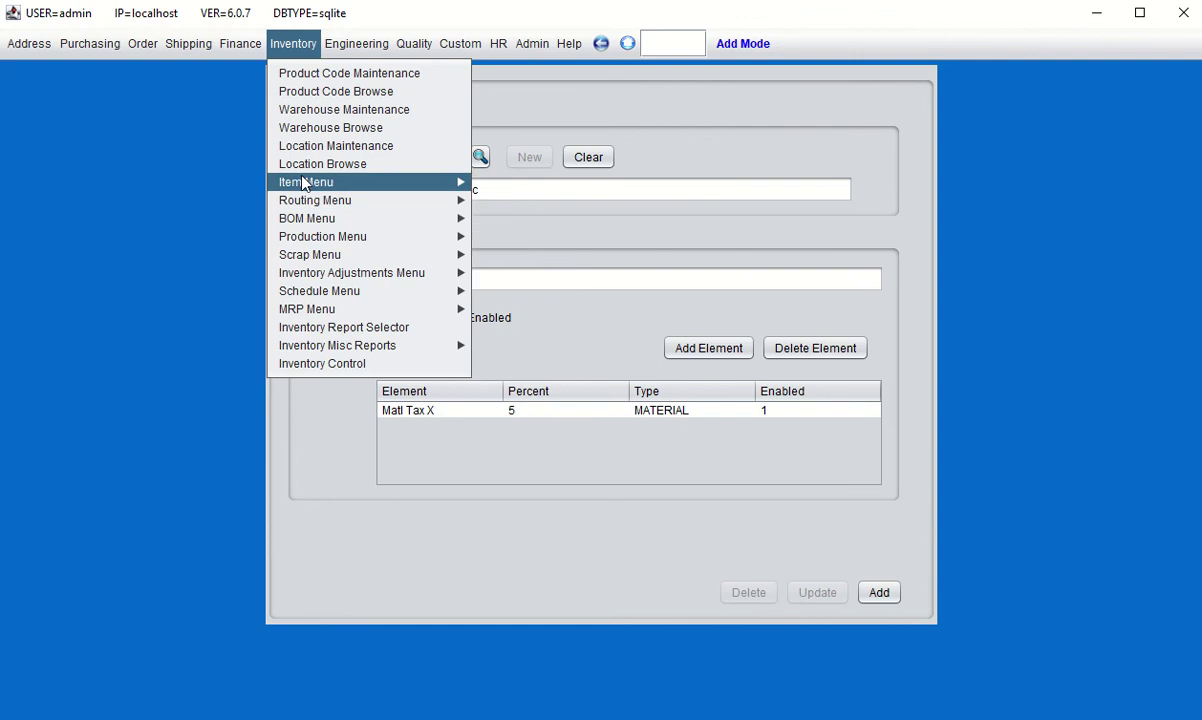
click(545, 137)
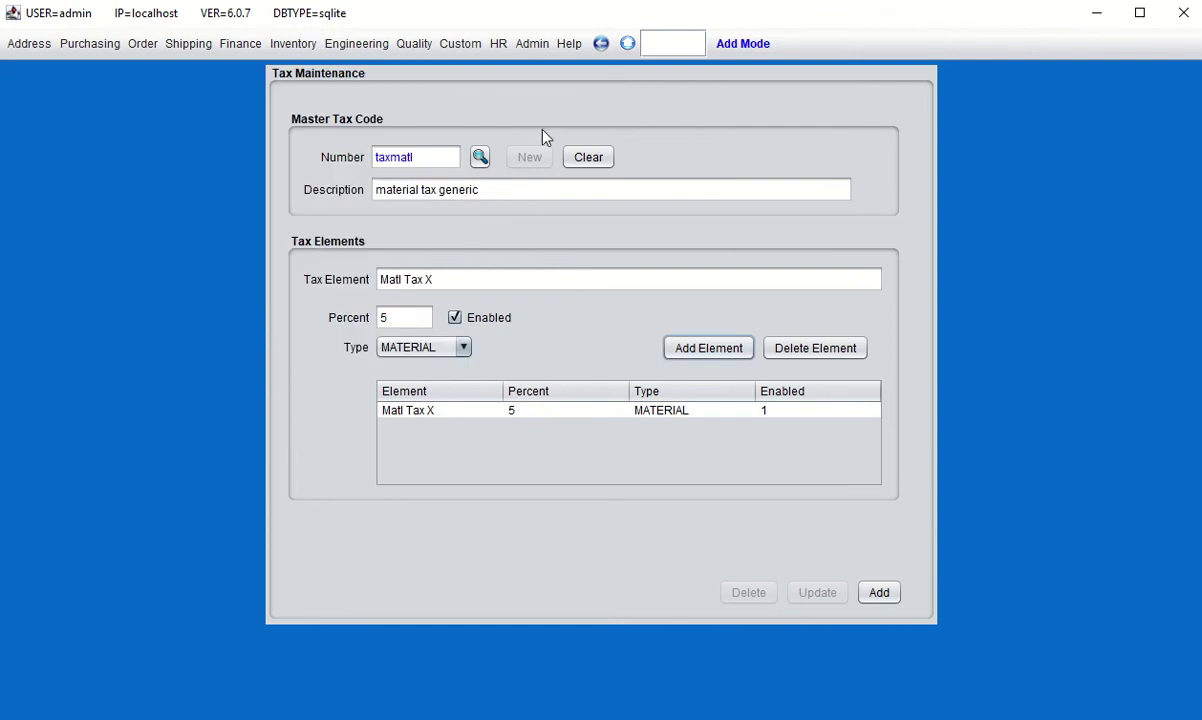
- Save the new tax code, and look up and reopen the taxmatl record
click(880, 592)
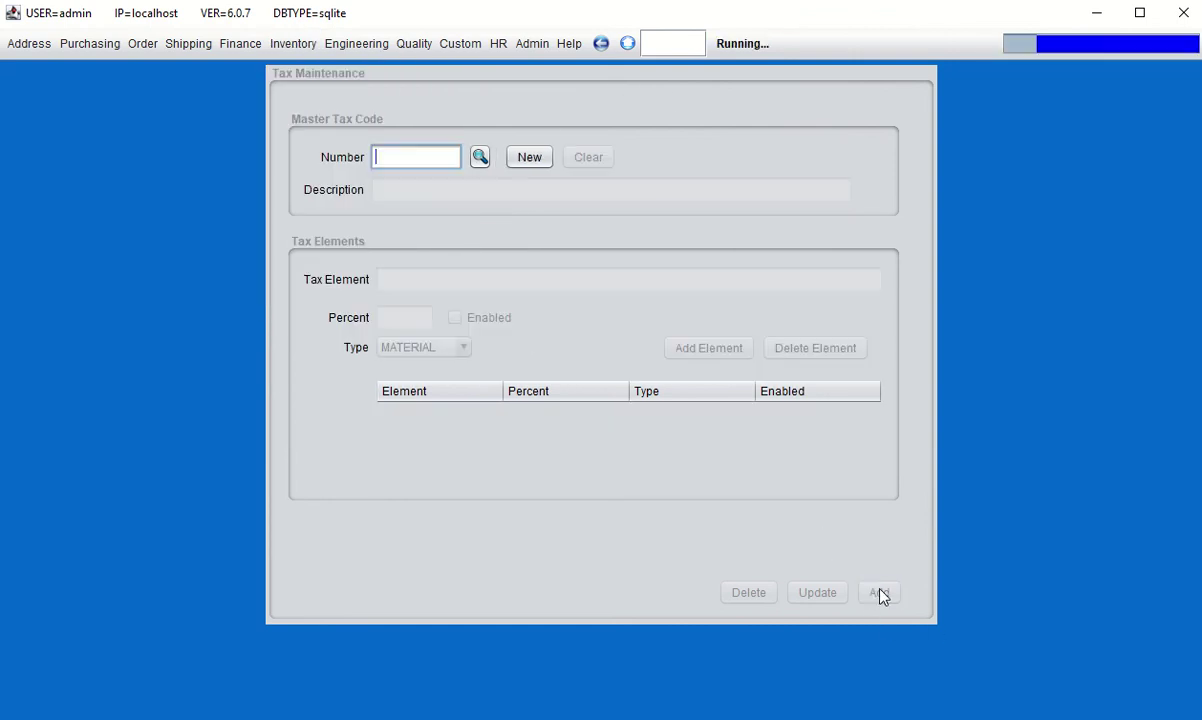
click(480, 157)
key(Return)
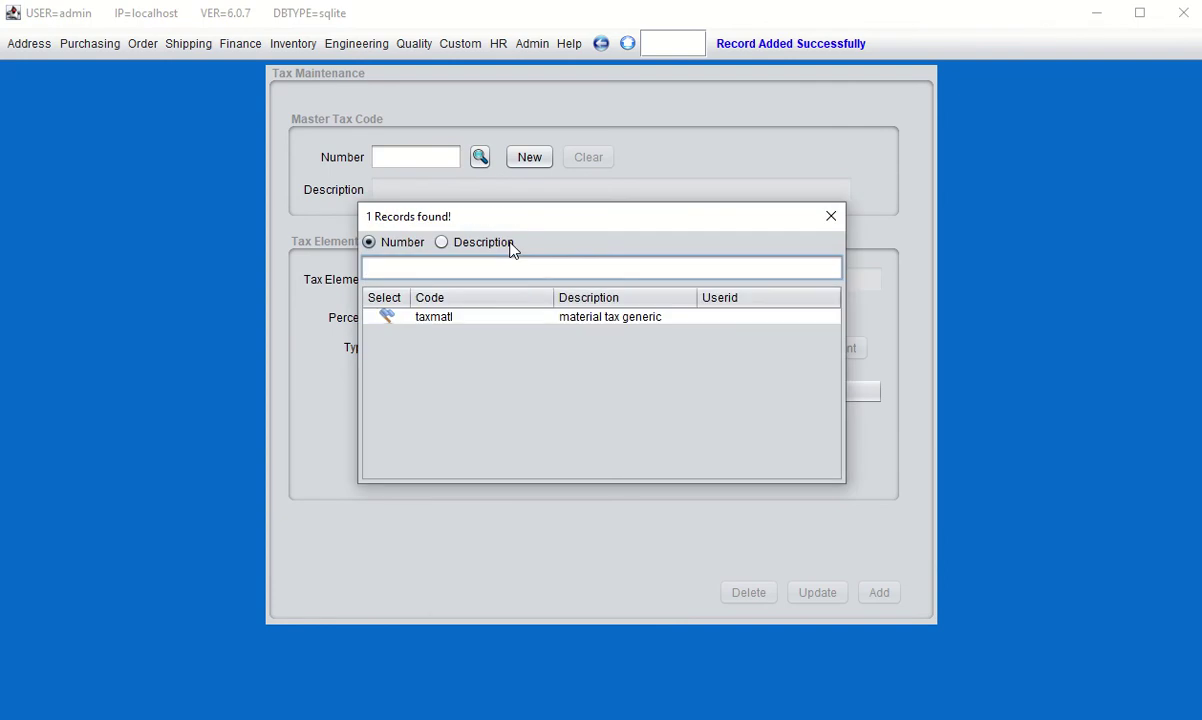
double_click(388, 315)
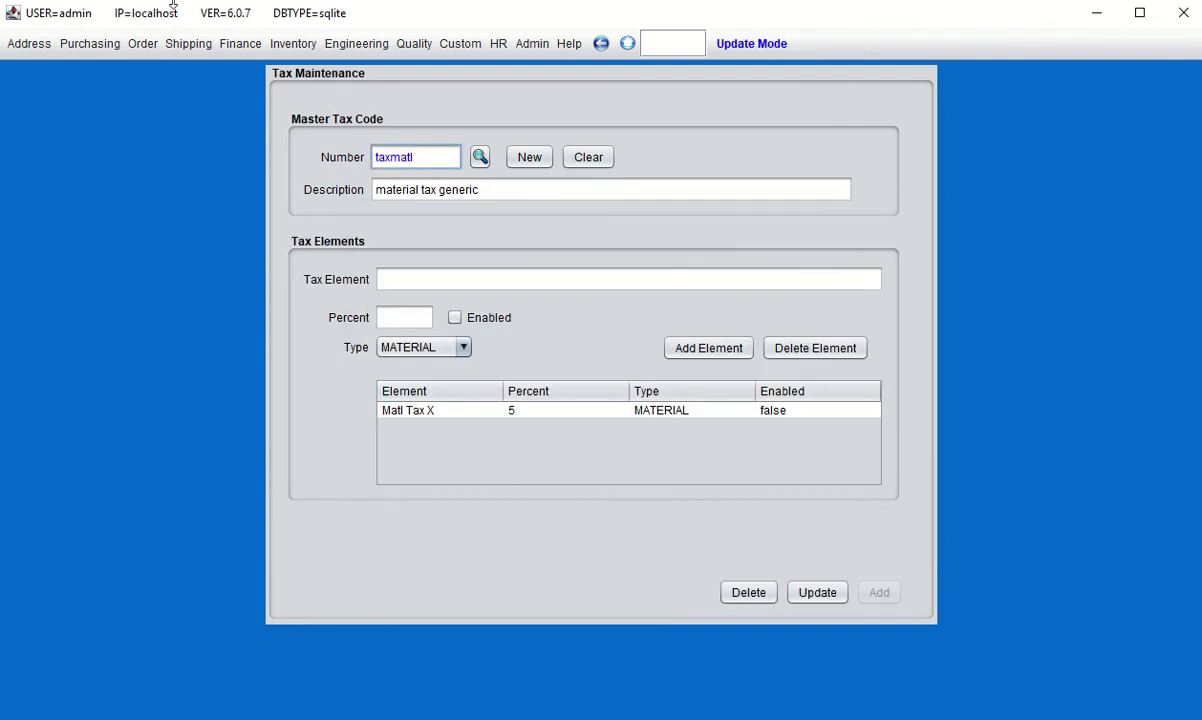
- Open the item master record for item 50000001, MFG ITEM 1
click(292, 46)
mouse_move(290, 182)
click(521, 190)
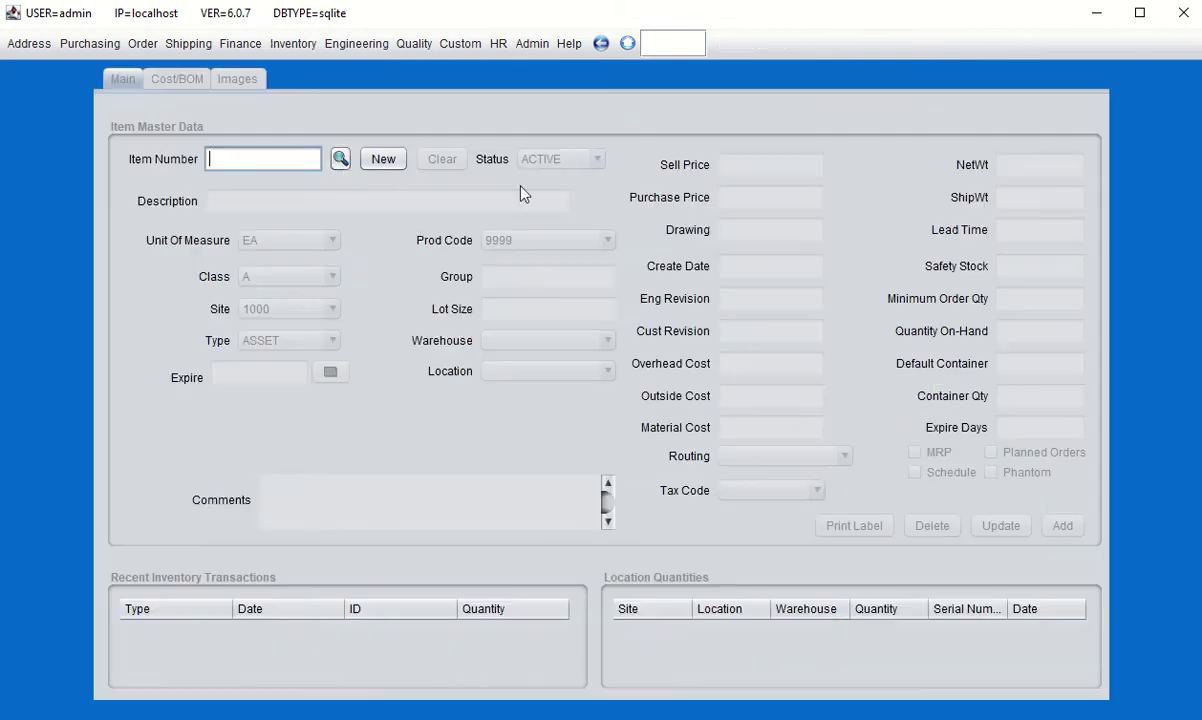
click(340, 159)
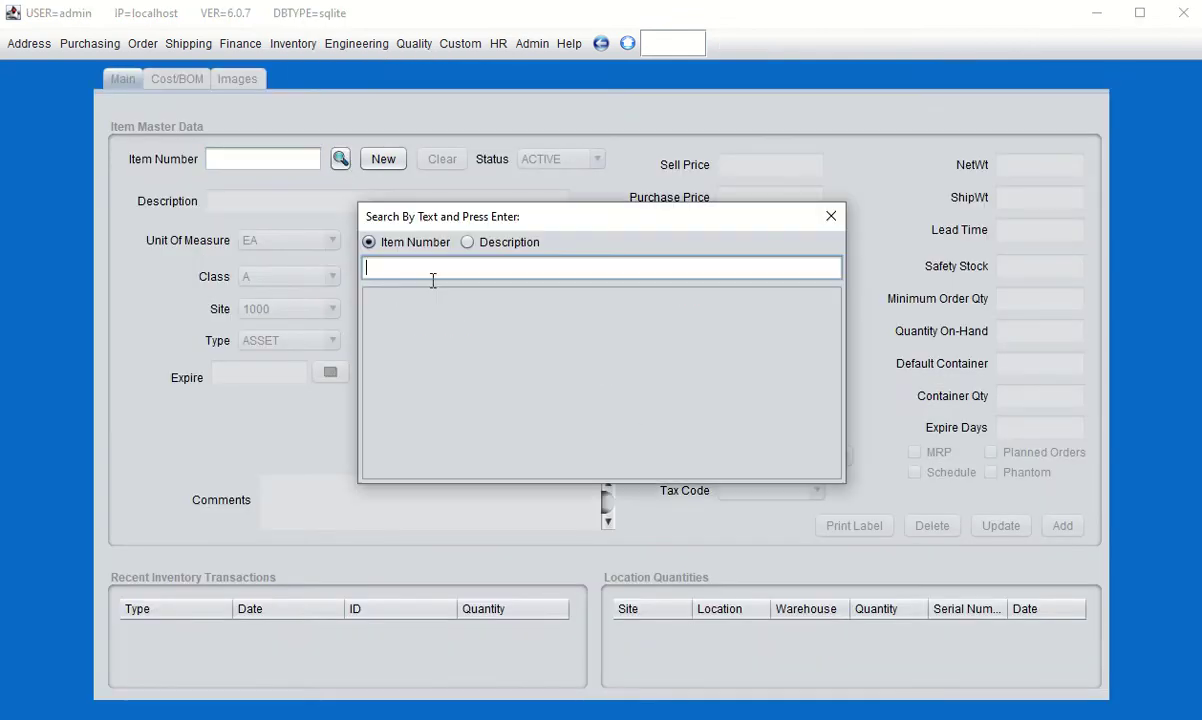
key(Return)
double_click(379, 317)
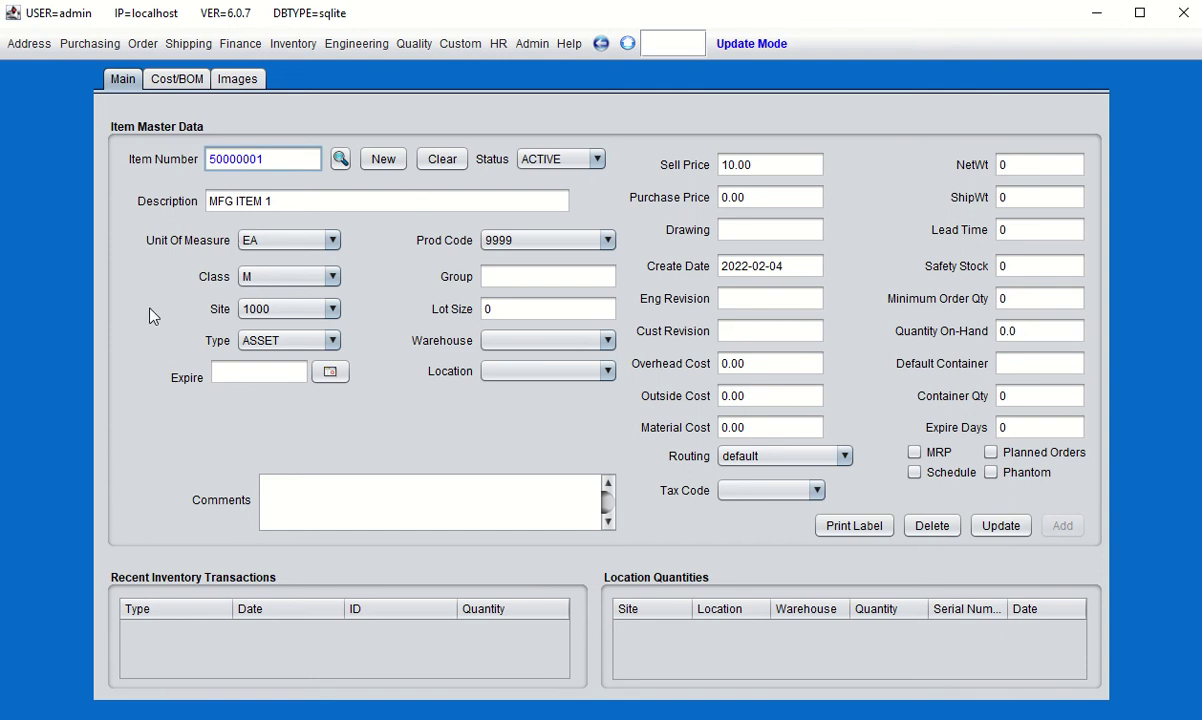
- Assign the tax code taxmatl to the item and save the updated record
click(817, 491)
click(750, 535)
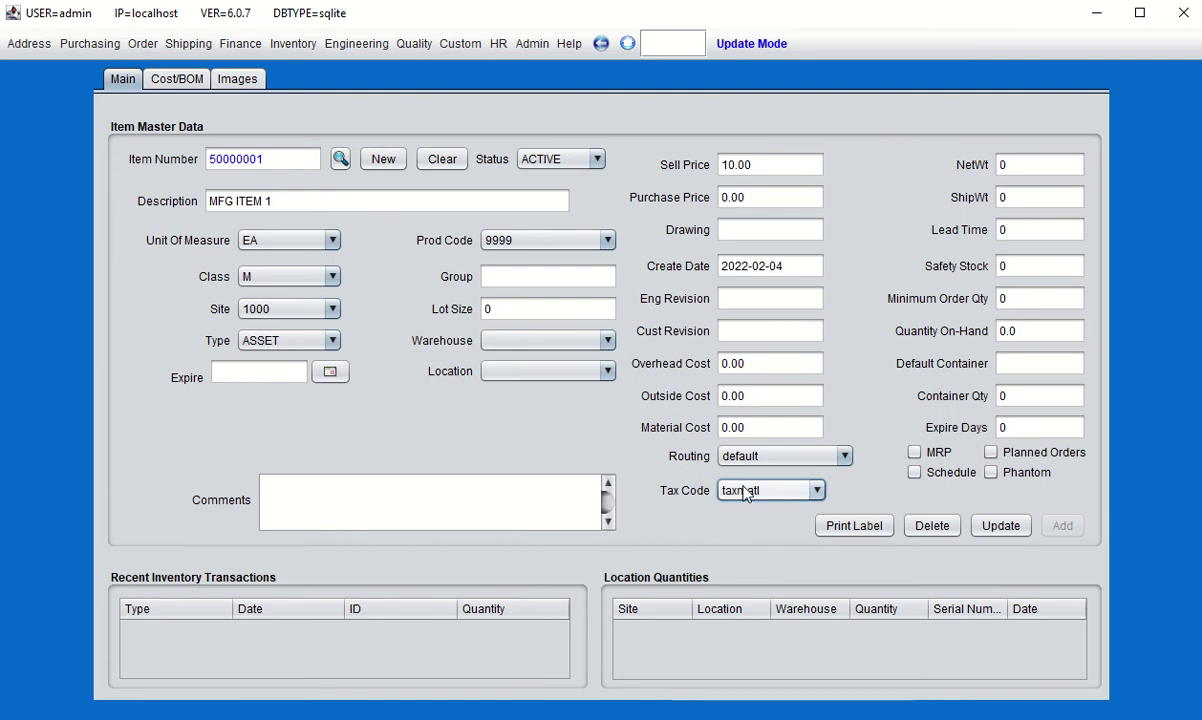
click(985, 527)
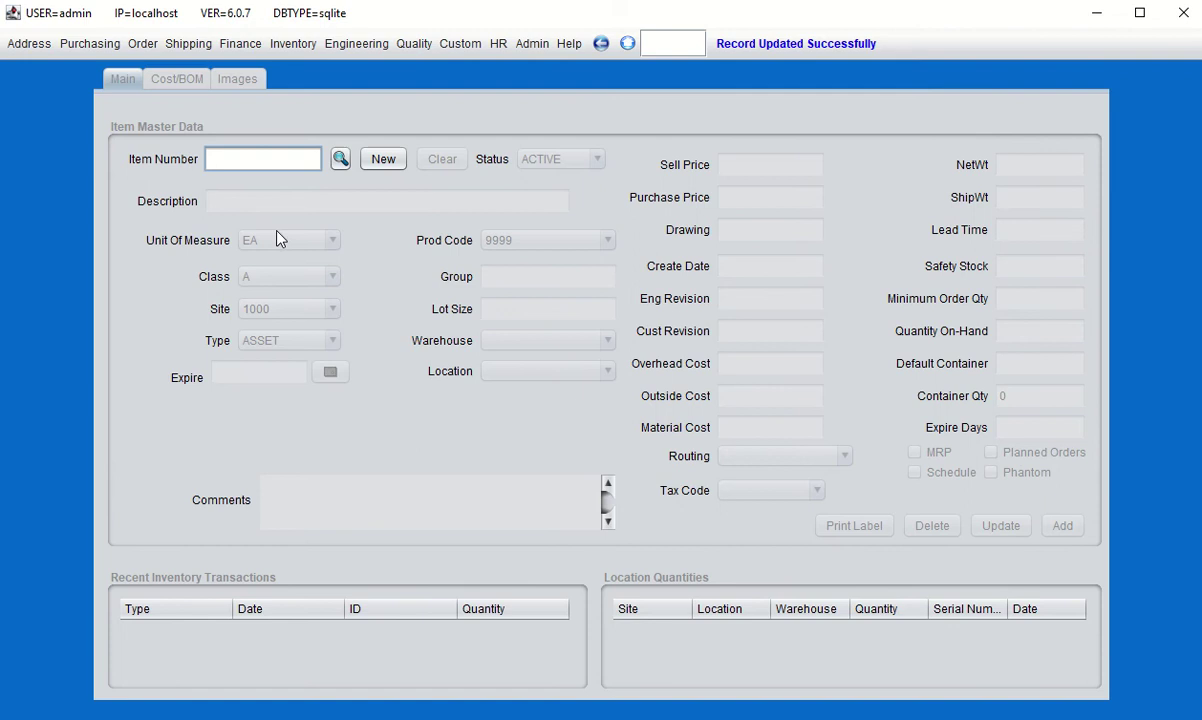
- Start a new sales order billed to the customer "cash" with PO number "test"
click(145, 48)
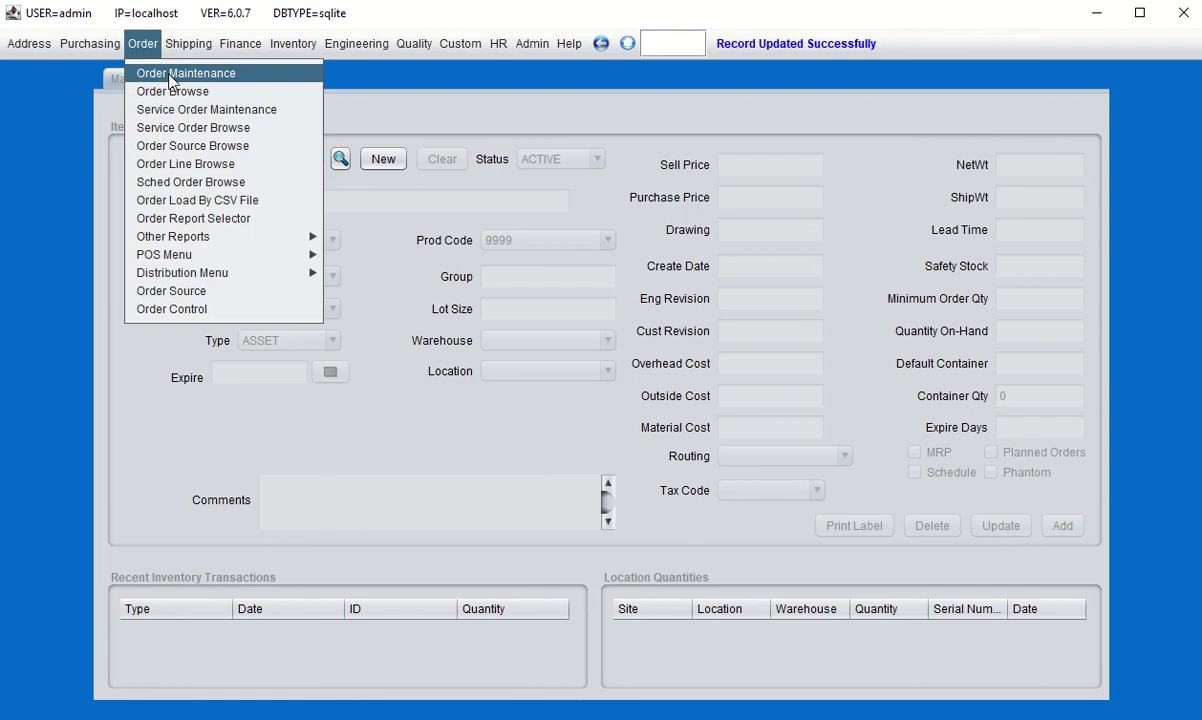
click(169, 75)
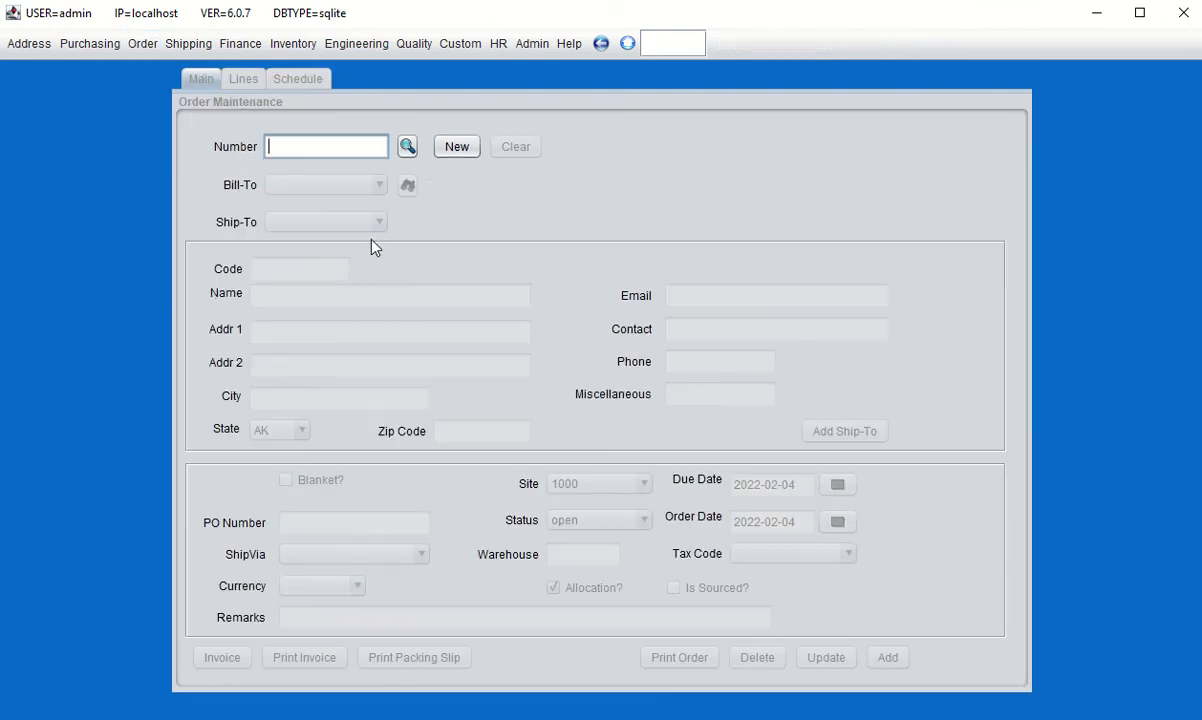
click(460, 147)
click(348, 185)
click(312, 226)
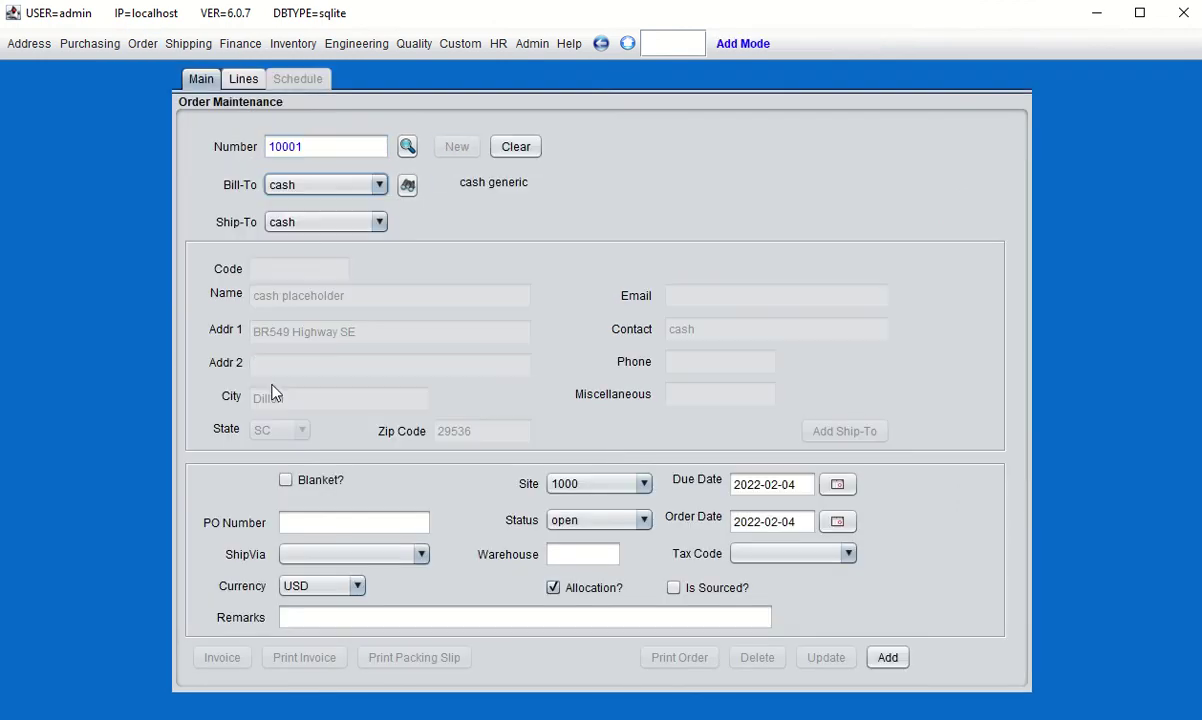
click(343, 519)
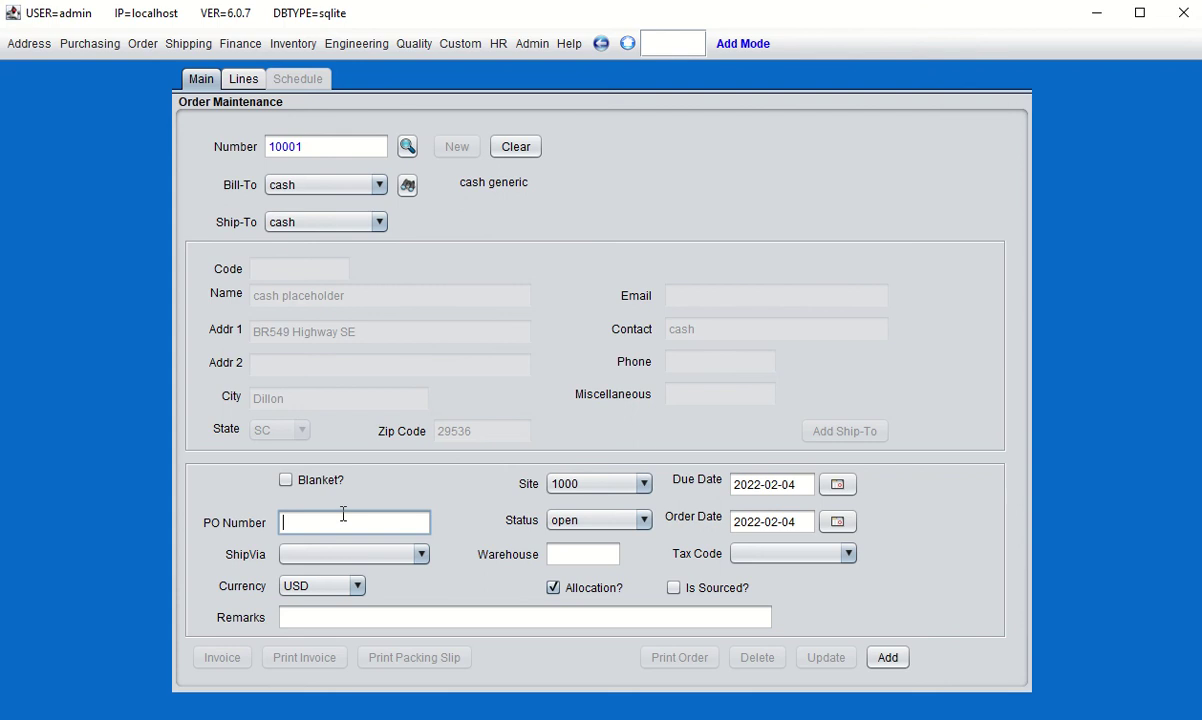
text(test)
- Insert an order line for item 50000001 with quantity 1
click(243, 79)
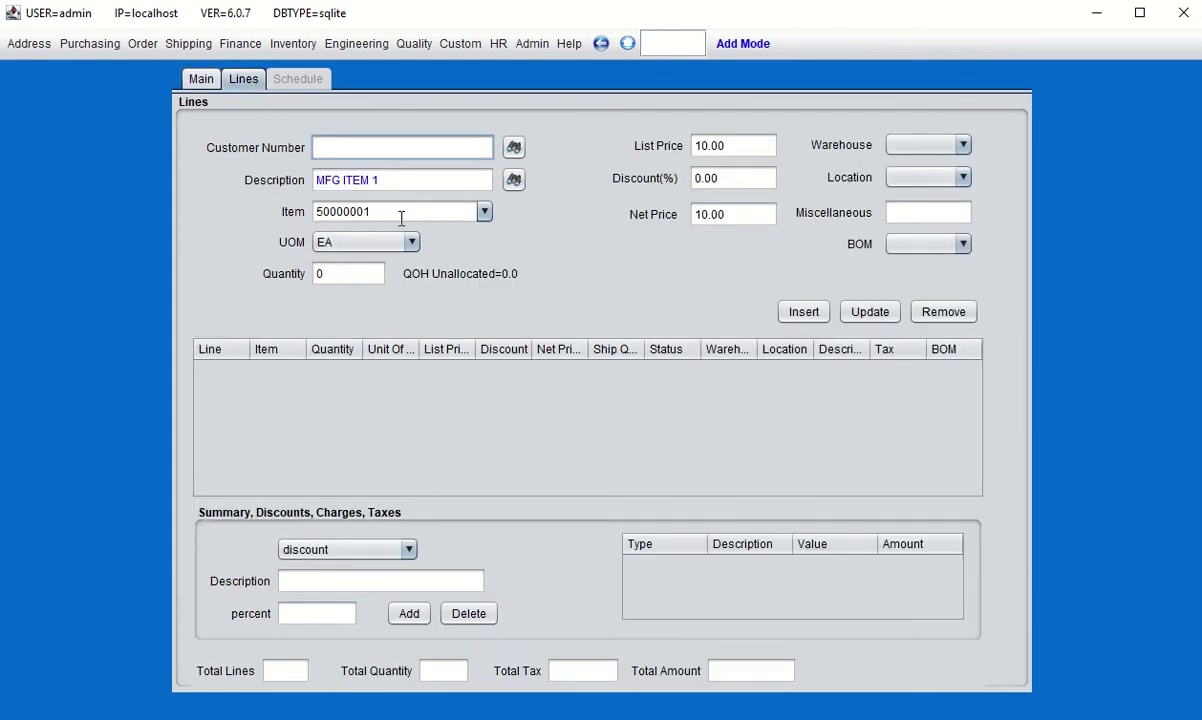
click(340, 274)
key(BackSpace)
text(1)
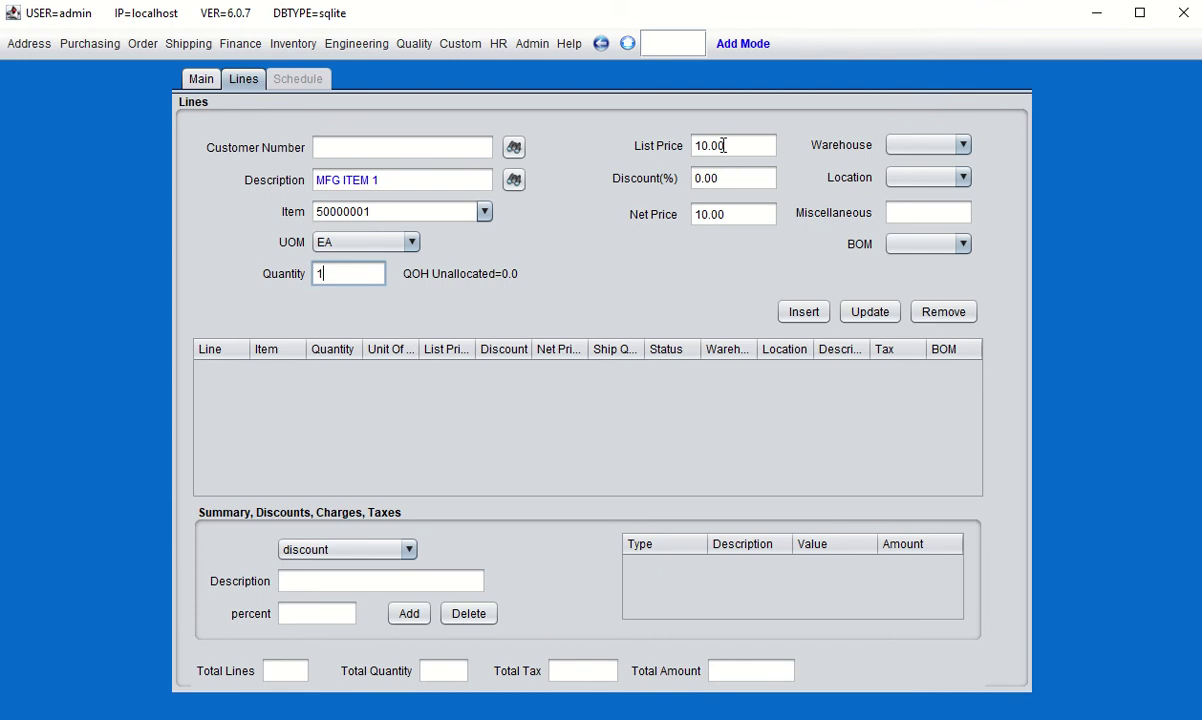
click(806, 312)
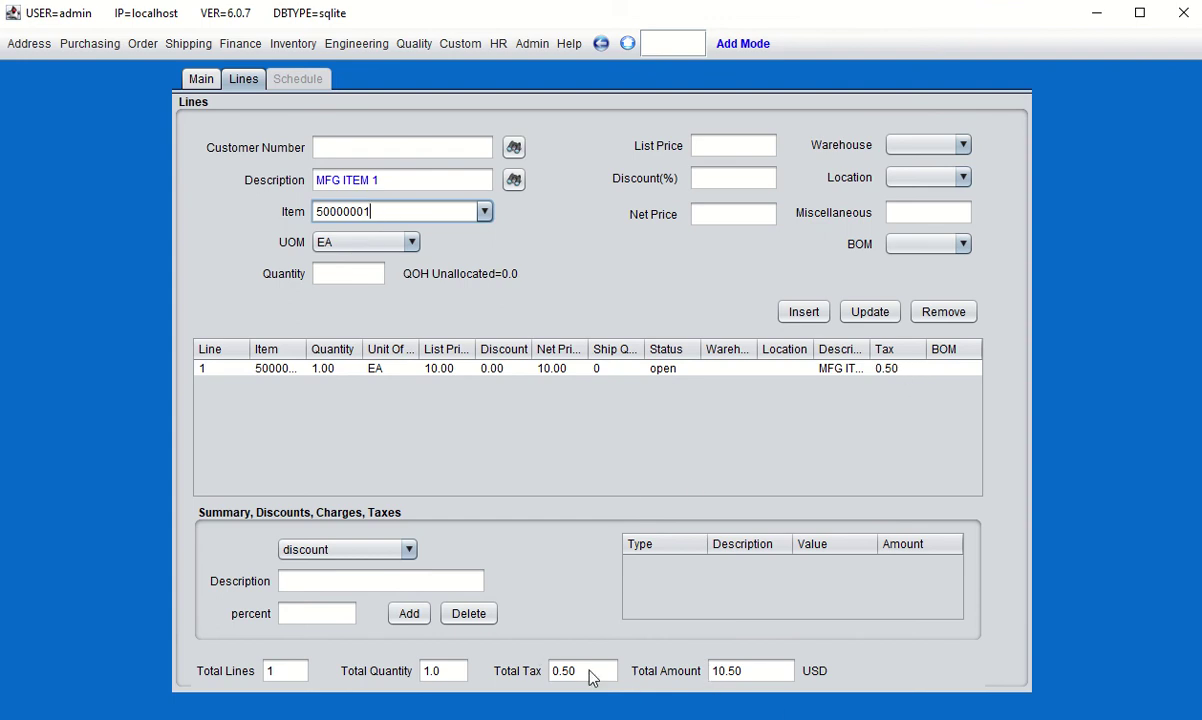
- Save the sales order and invoice it
click(201, 79)
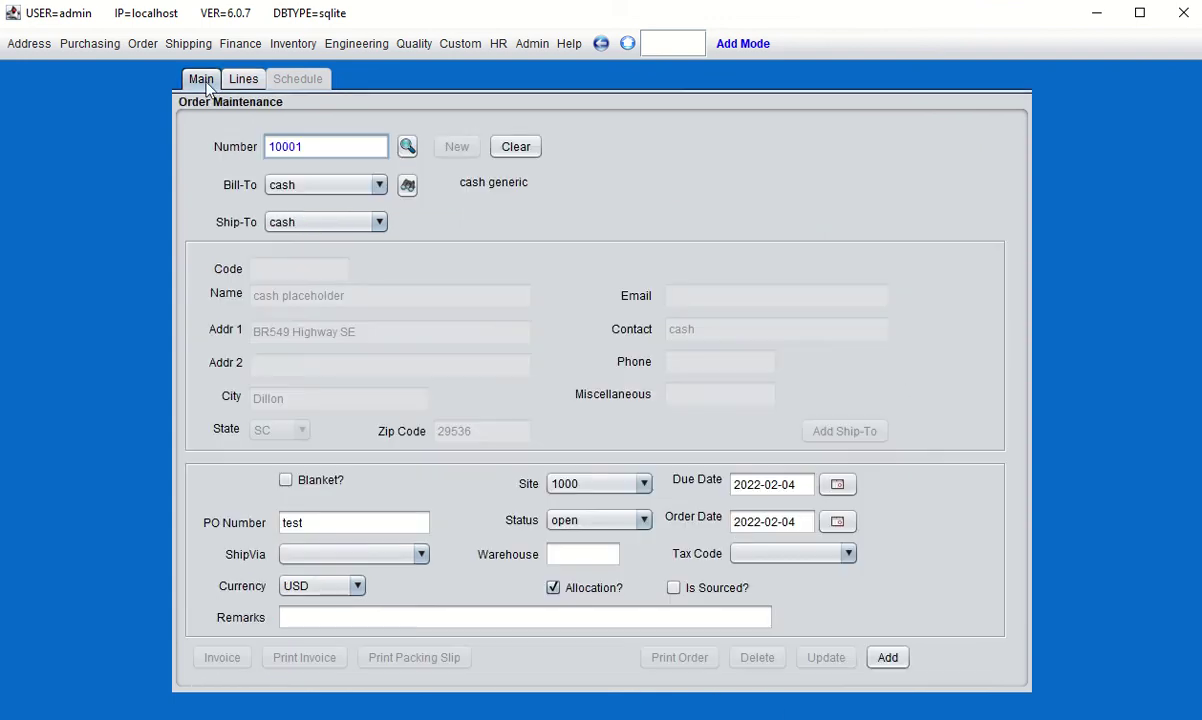
click(889, 660)
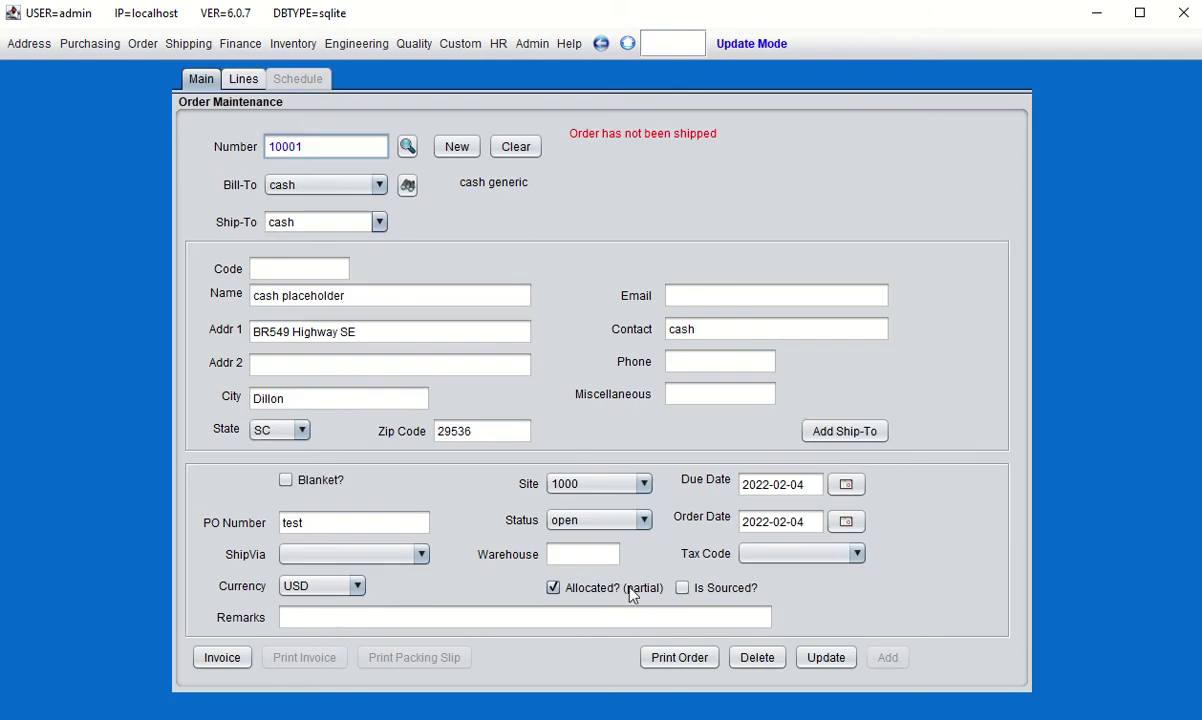
click(228, 660)
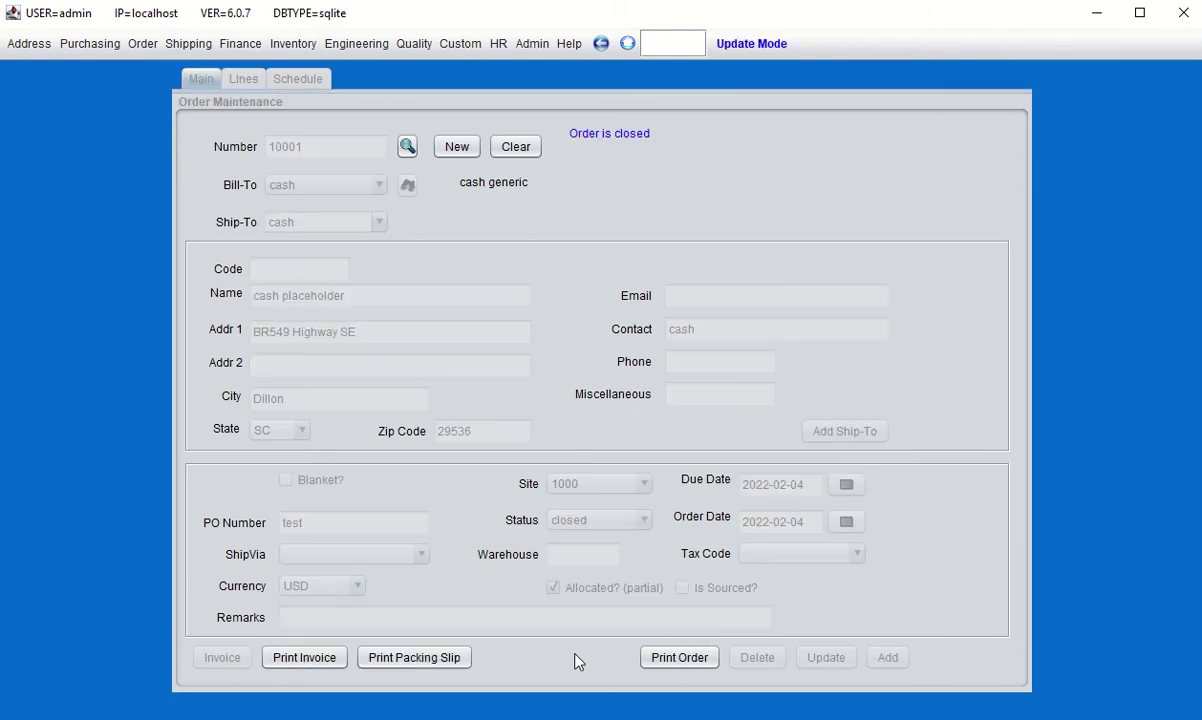
- Print the order's invoice to the viewer and examine its line tax and summary totals, closing the viewer when done
click(305, 658)
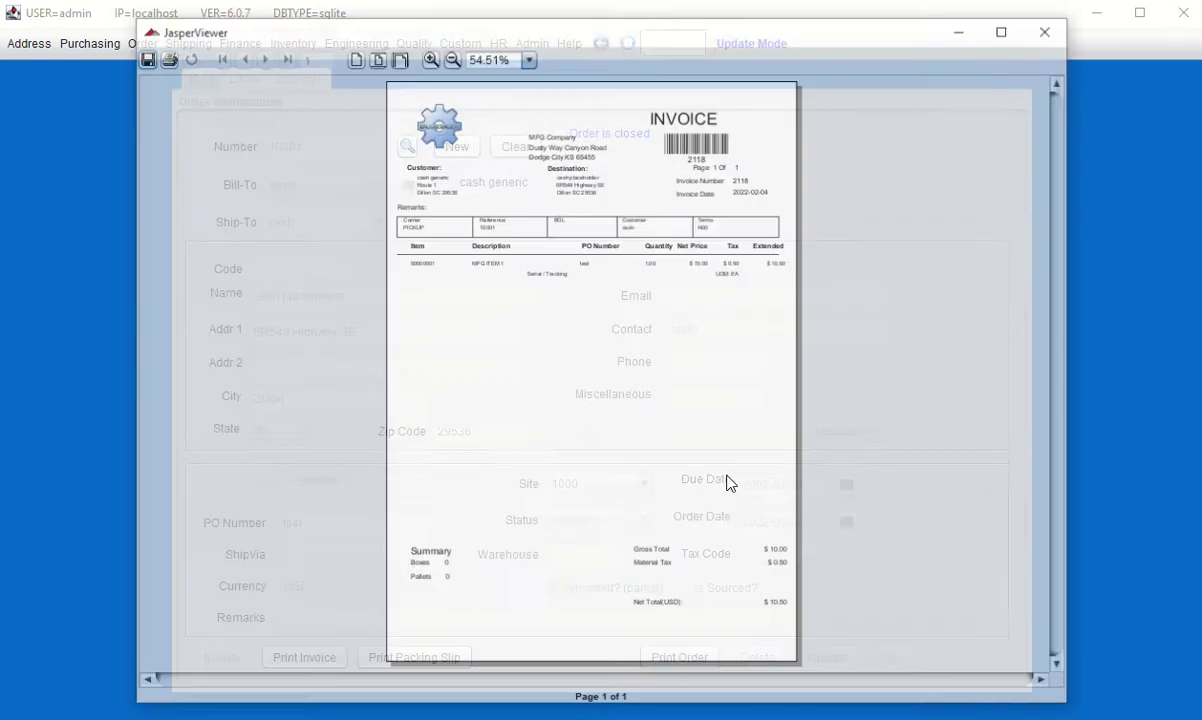
click(430, 59)
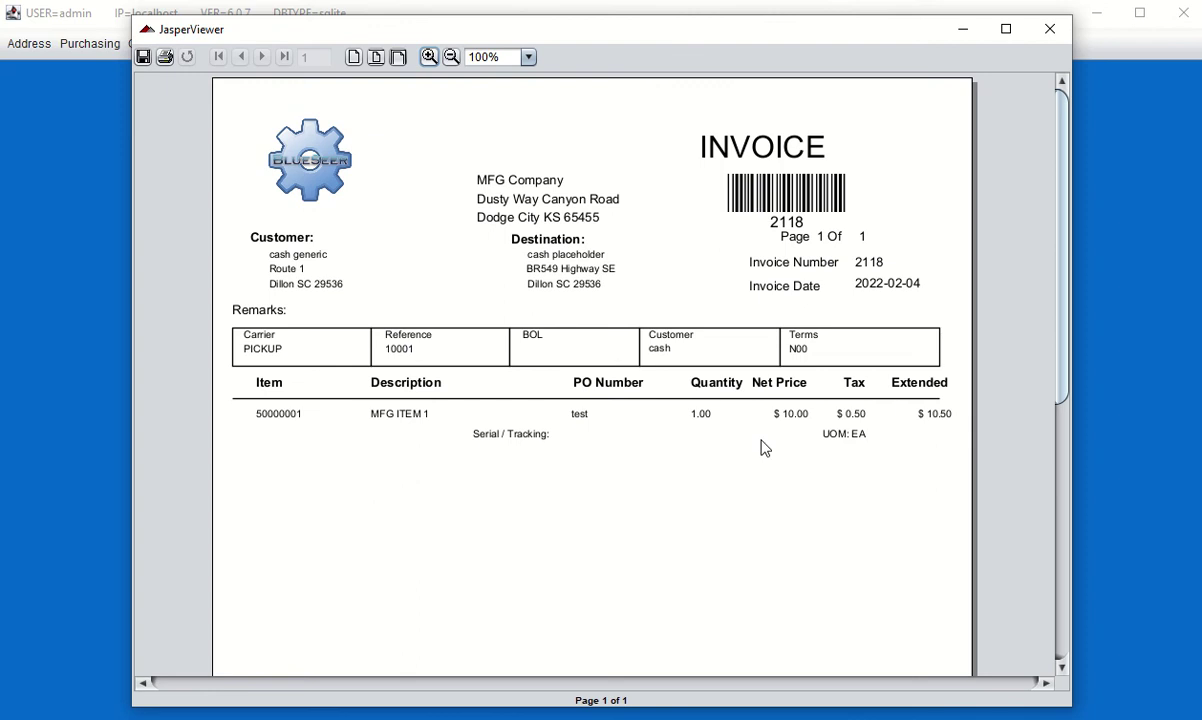
scroll(900, 478, down, 5)
scroll(891, 461, down, 3)
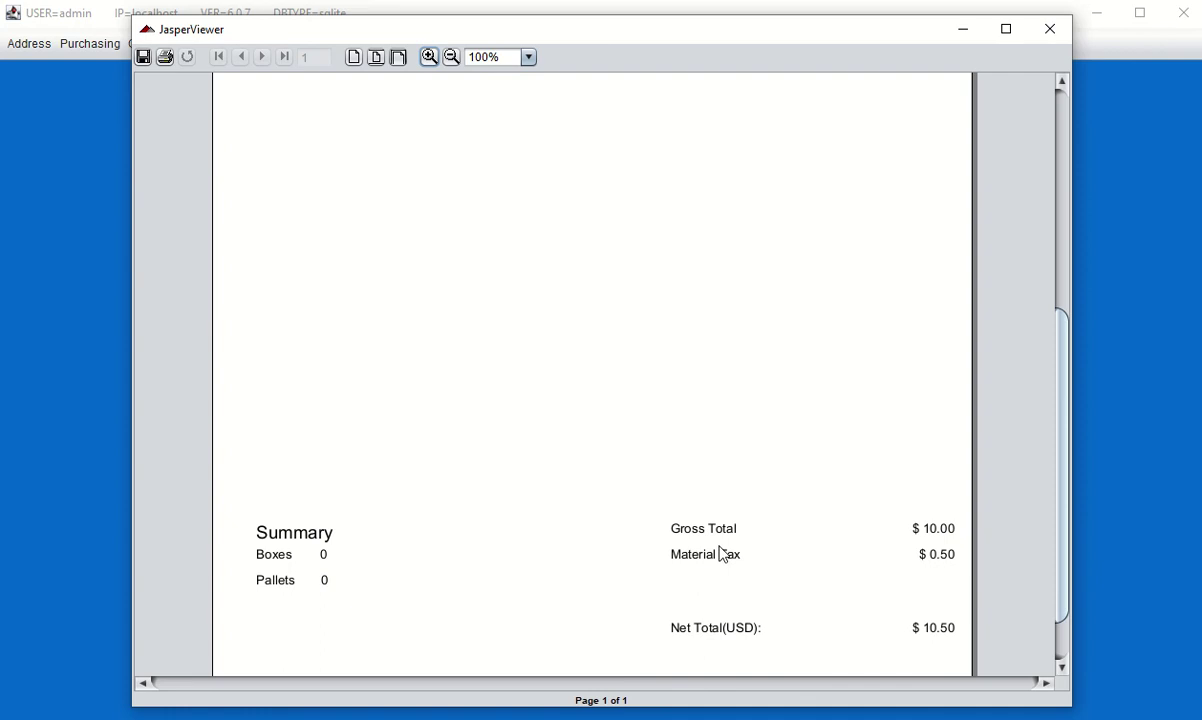
scroll(893, 546, up, 3)
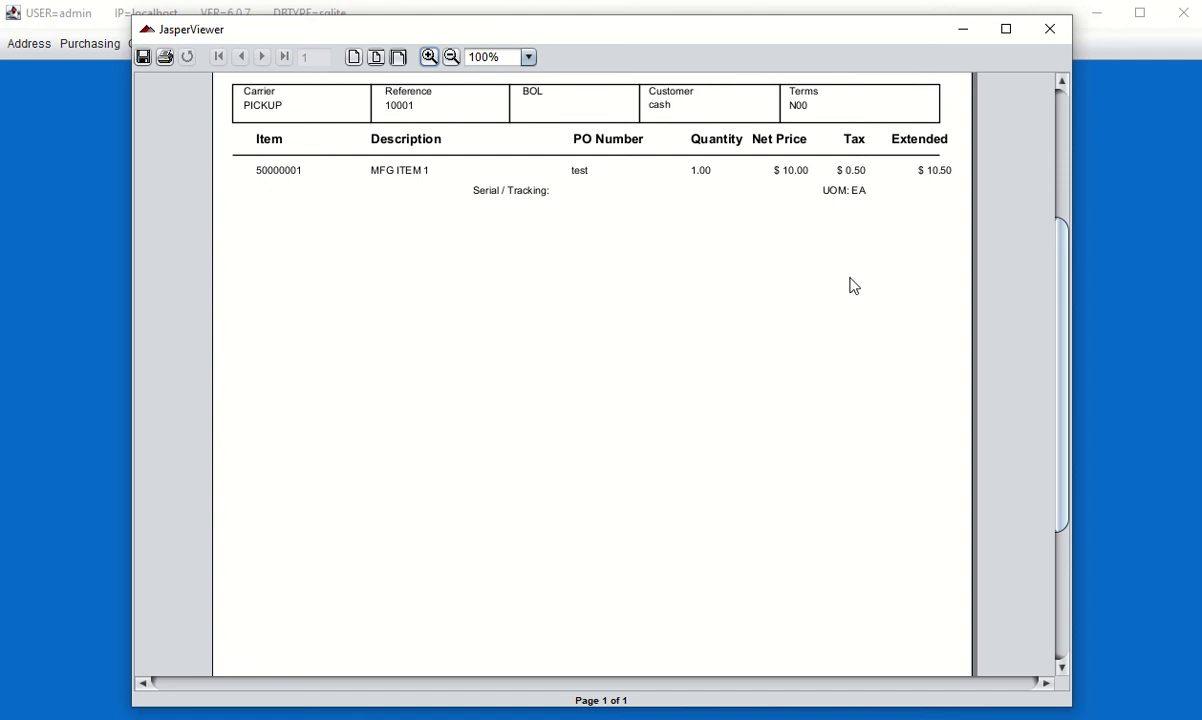
click(1050, 29)
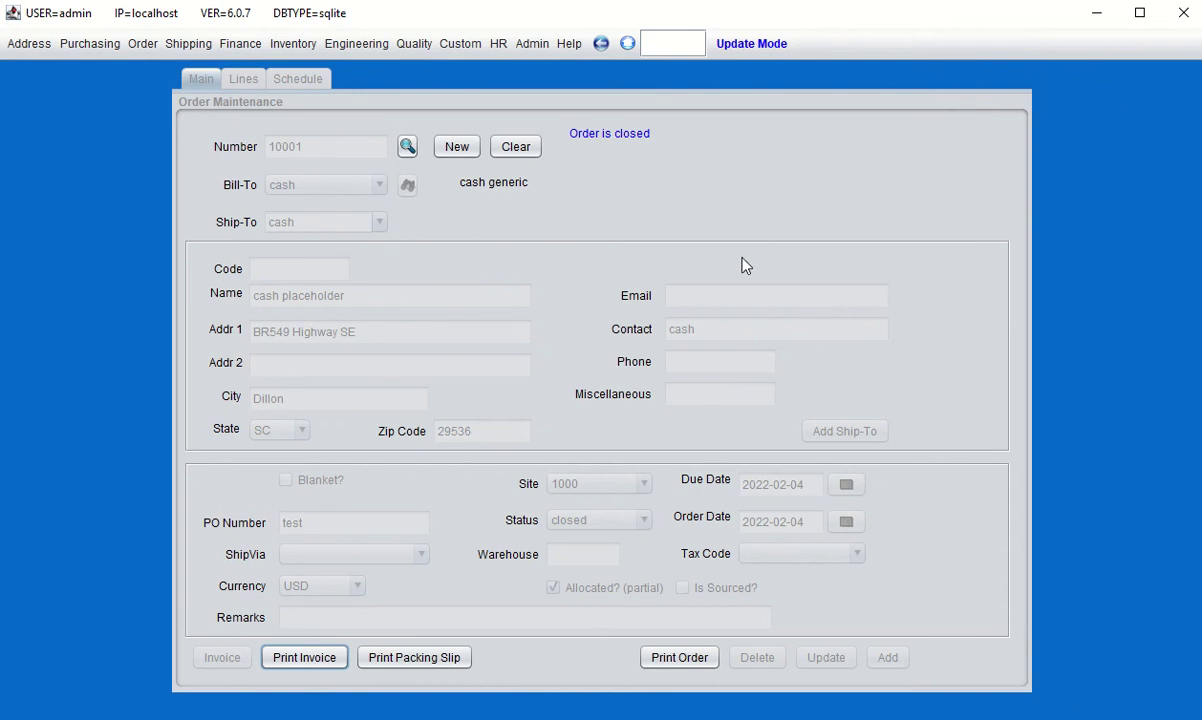
- Start a new master tax code numbered "header" with the description "Header Tax code"
click(26, 44)
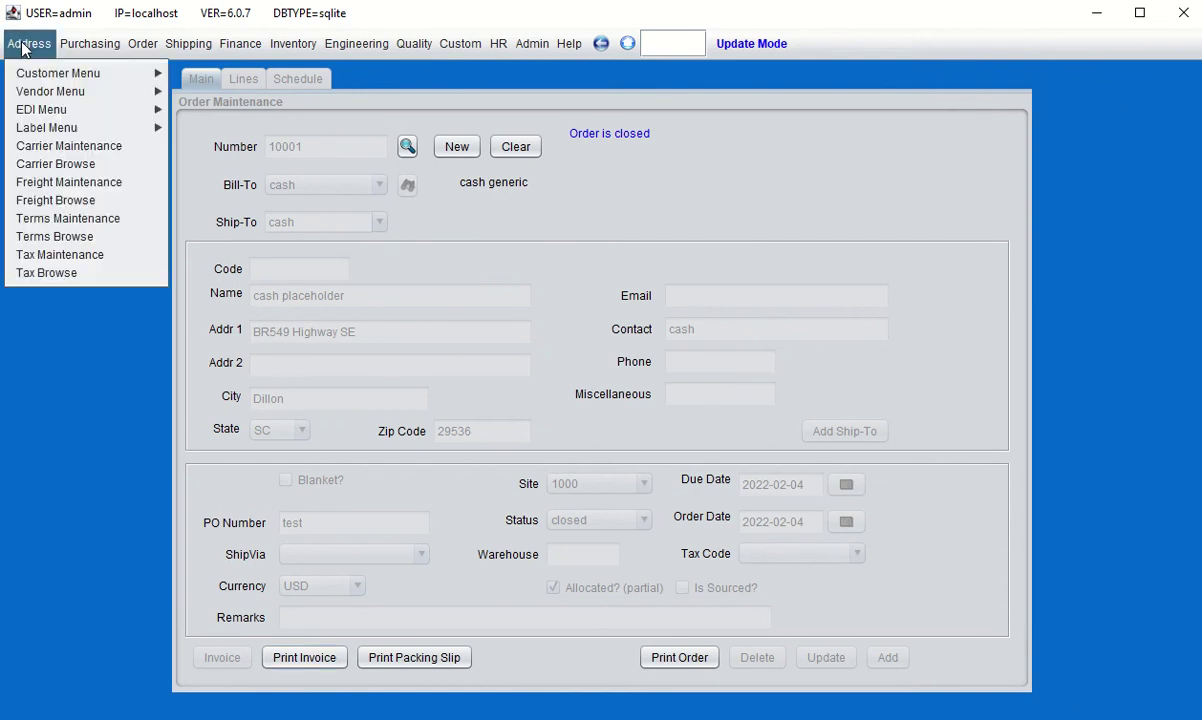
click(42, 254)
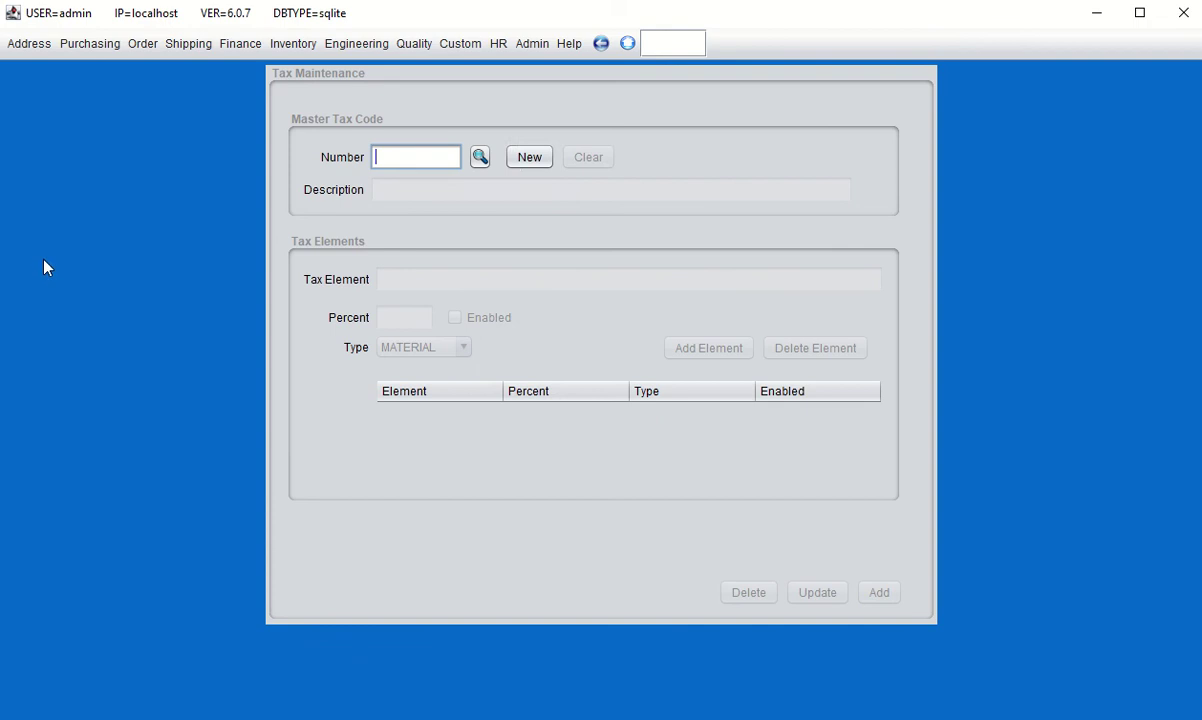
click(521, 160)
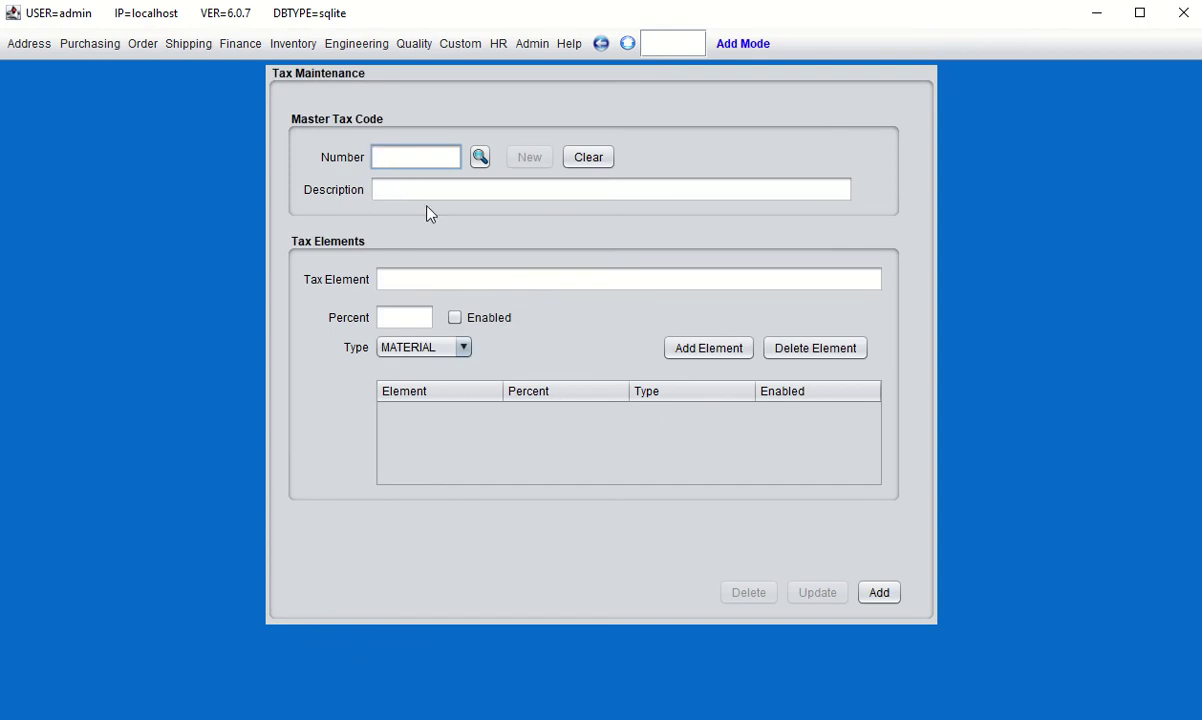
text(header)
key(Tab)
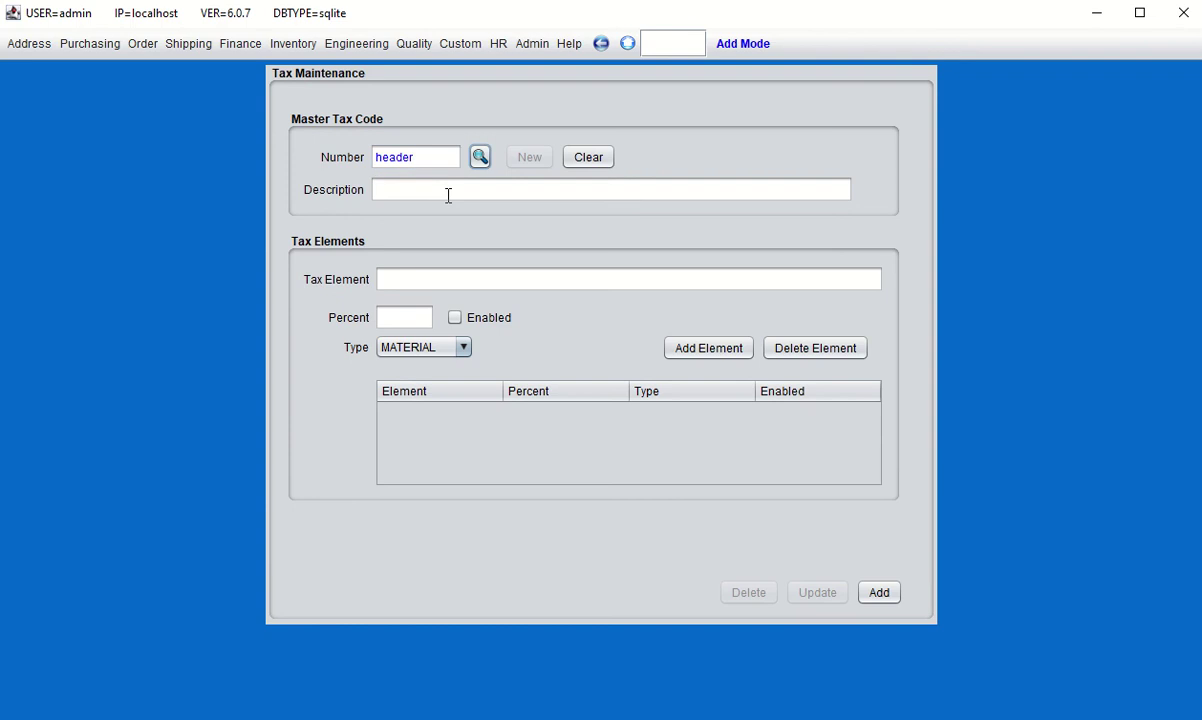
click(448, 195)
text(Header Tax)
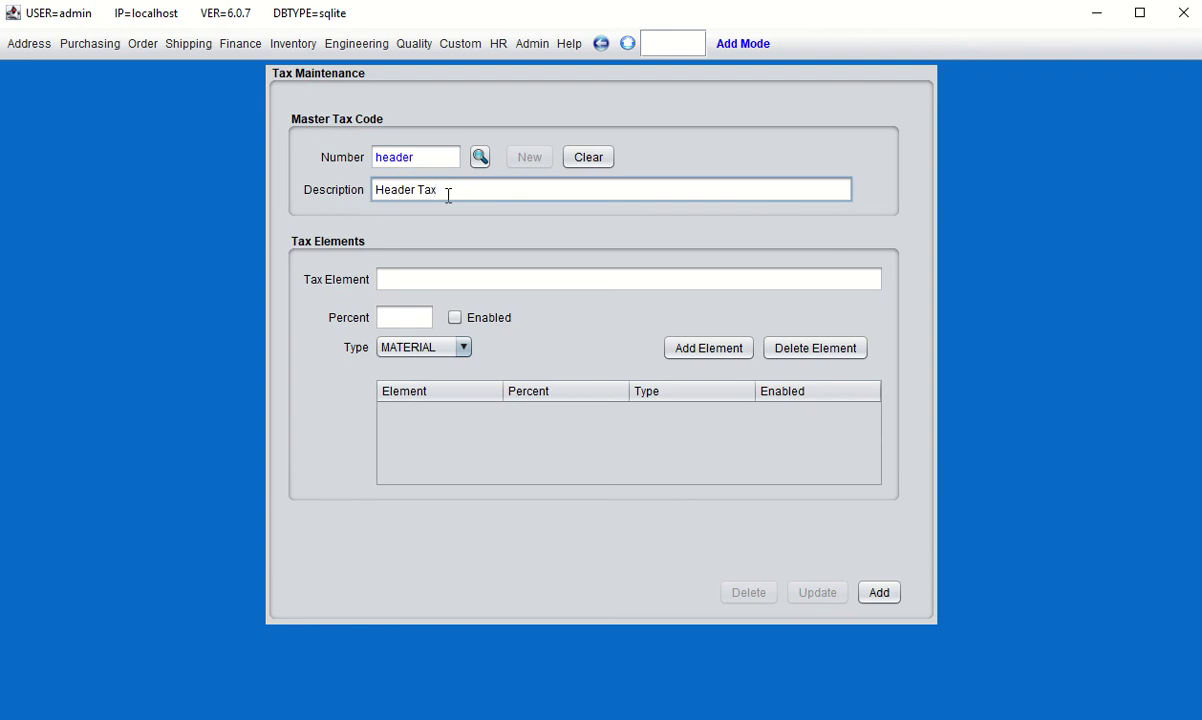
text( code)
- Add an enabled tax element "Fed Tax" at 12 percent with type FEDERAL to the header tax code
click(422, 279)
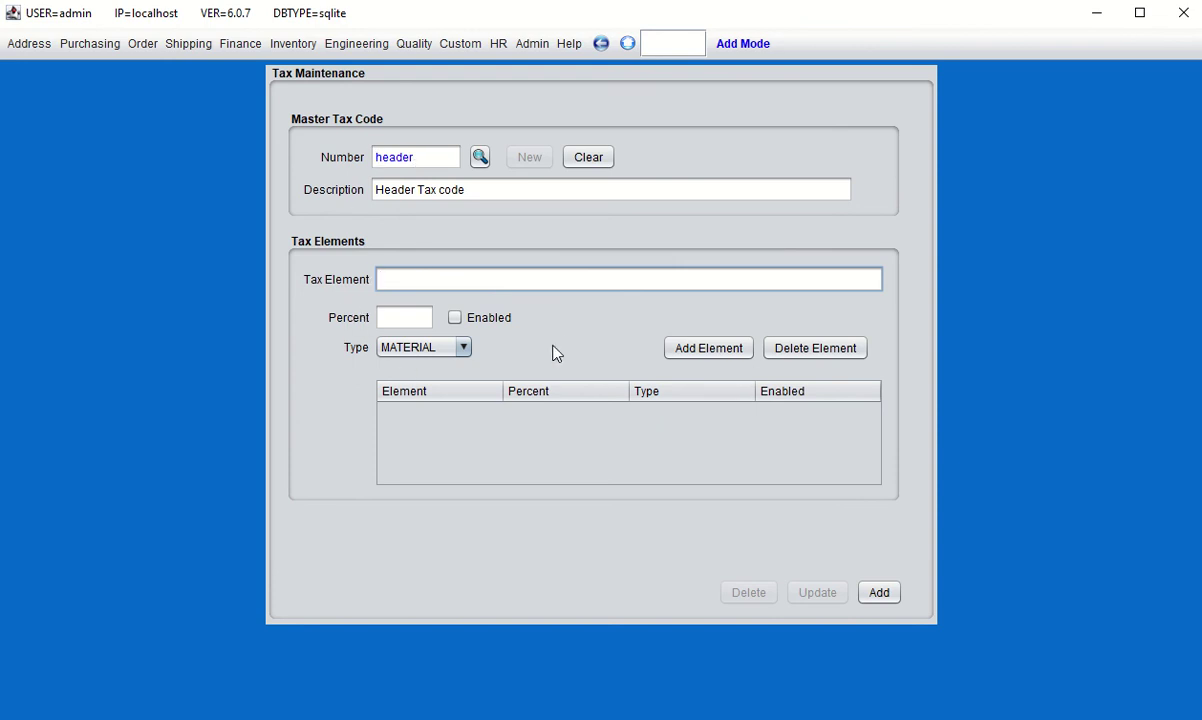
text(ed Tax)
click(412, 317)
text(12)
click(456, 318)
click(463, 347)
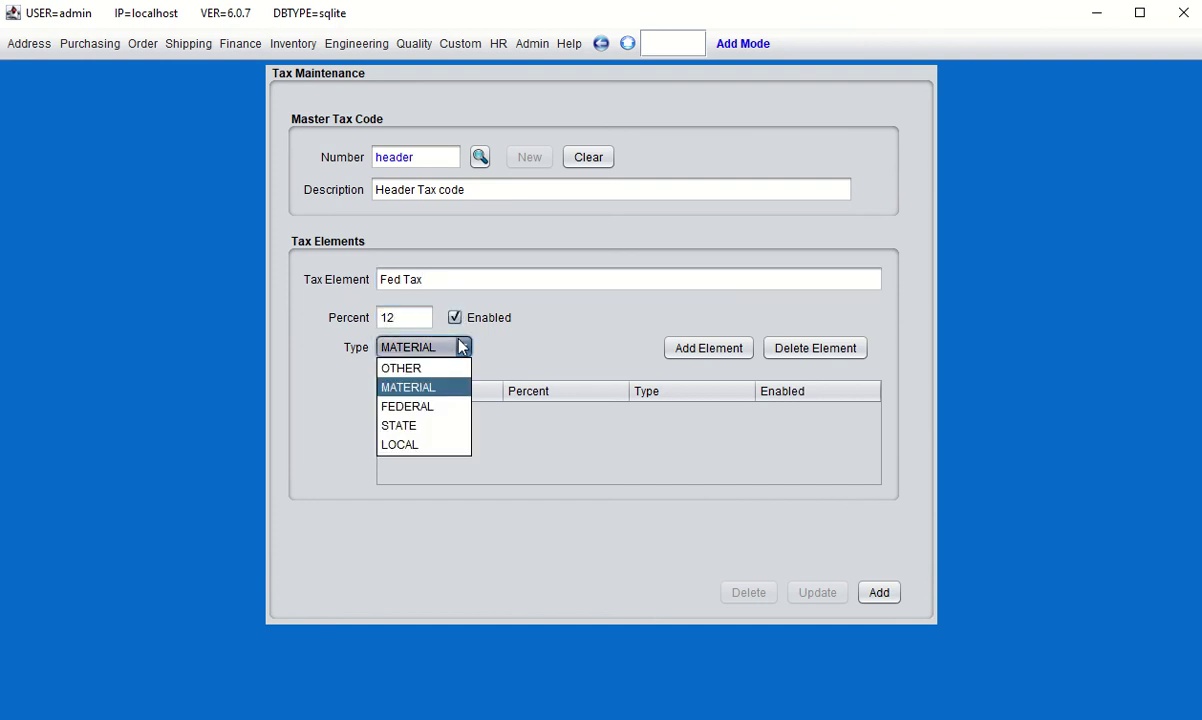
click(417, 408)
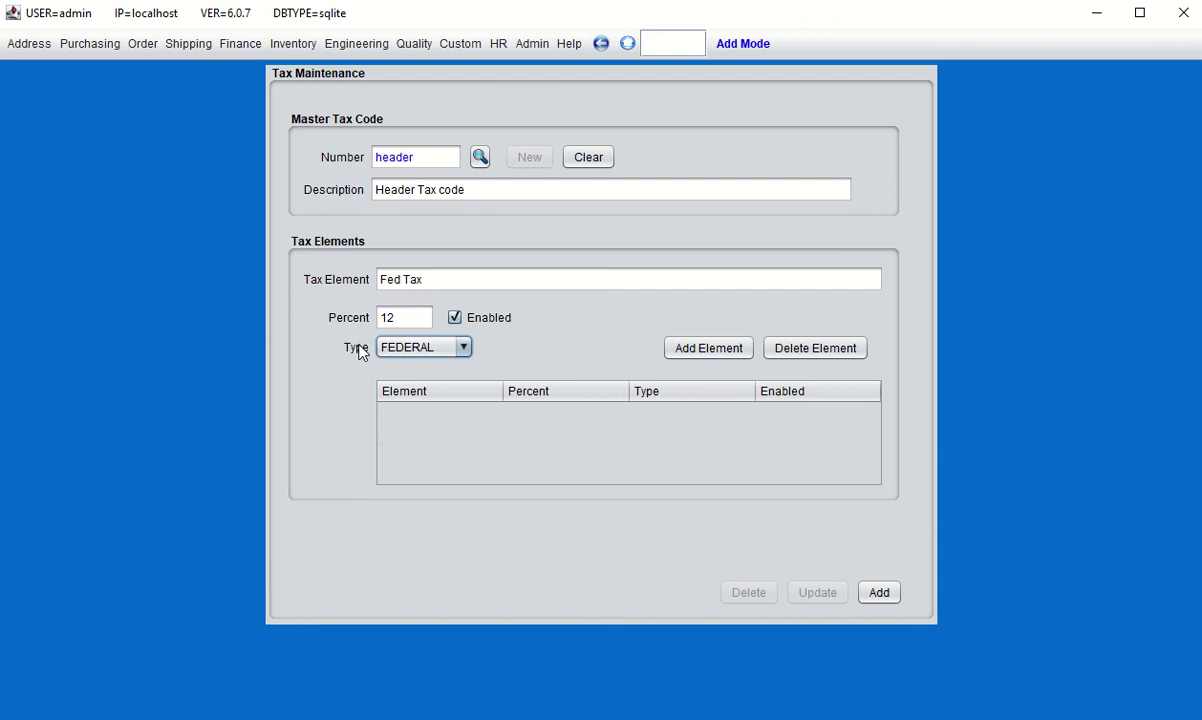
click(726, 352)
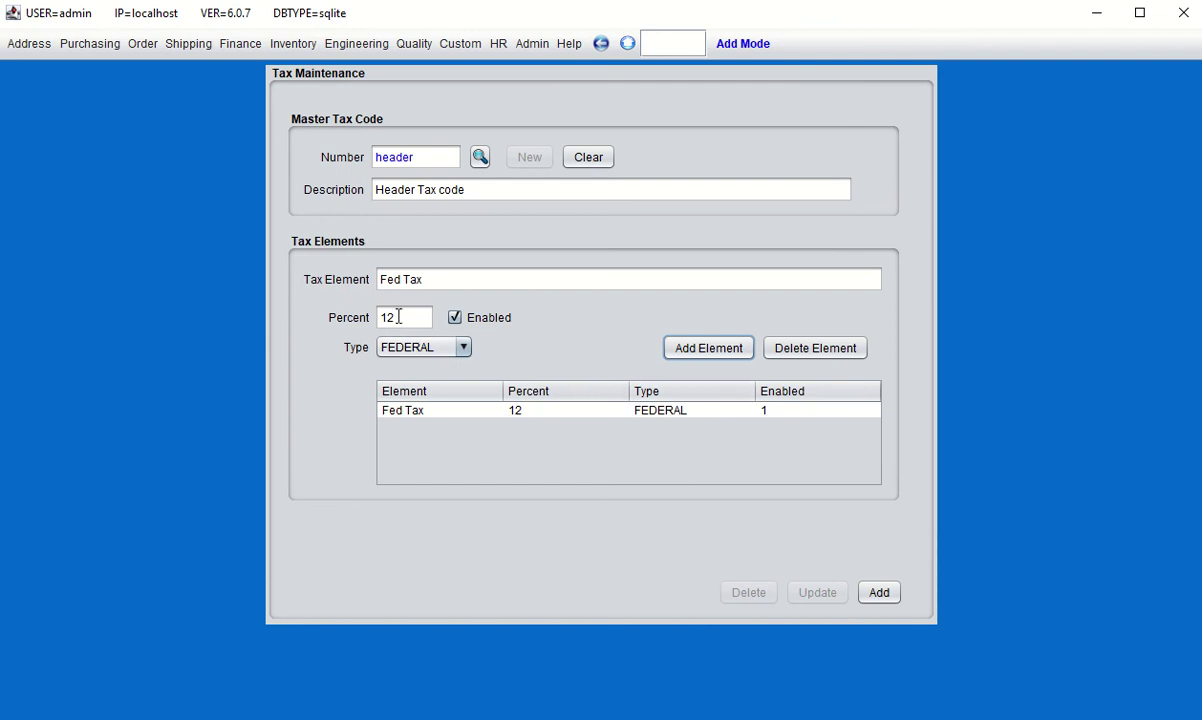
- Add an enabled tax element "State Tax" at 4 percent with type STATE, and save the header tax code
drag(435, 279, 395, 279)
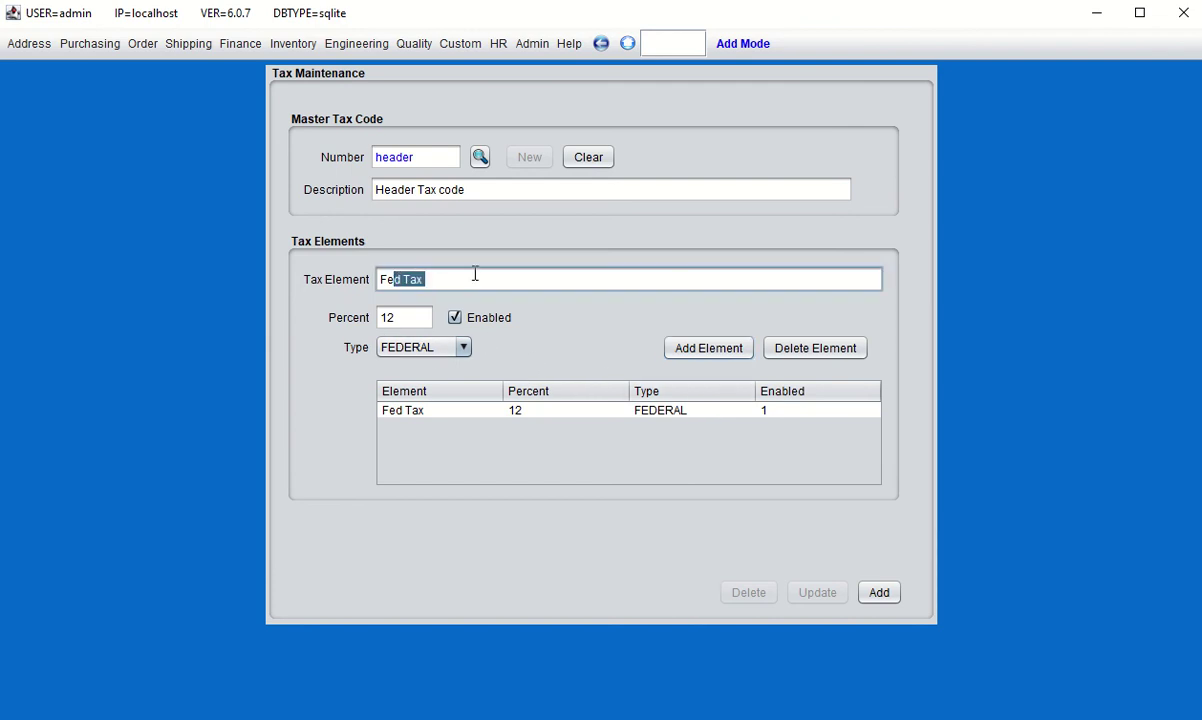
drag(475, 279, 361, 273)
text(State Tax)
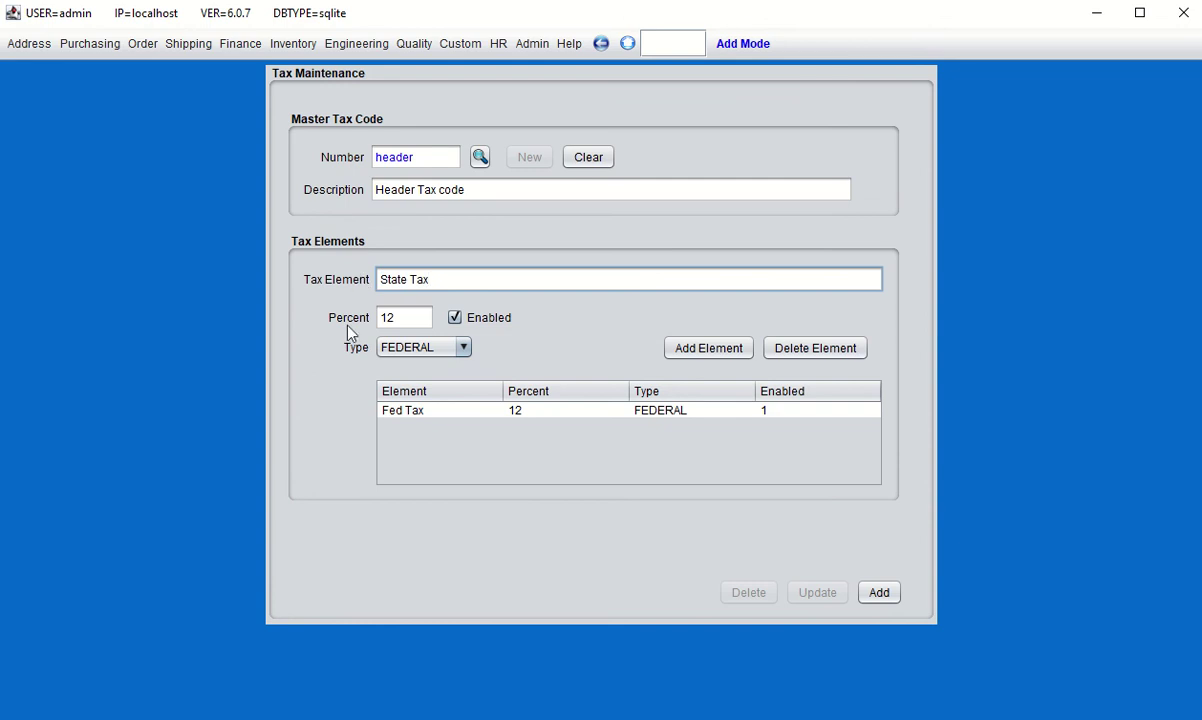
key(Tab)
text(4)
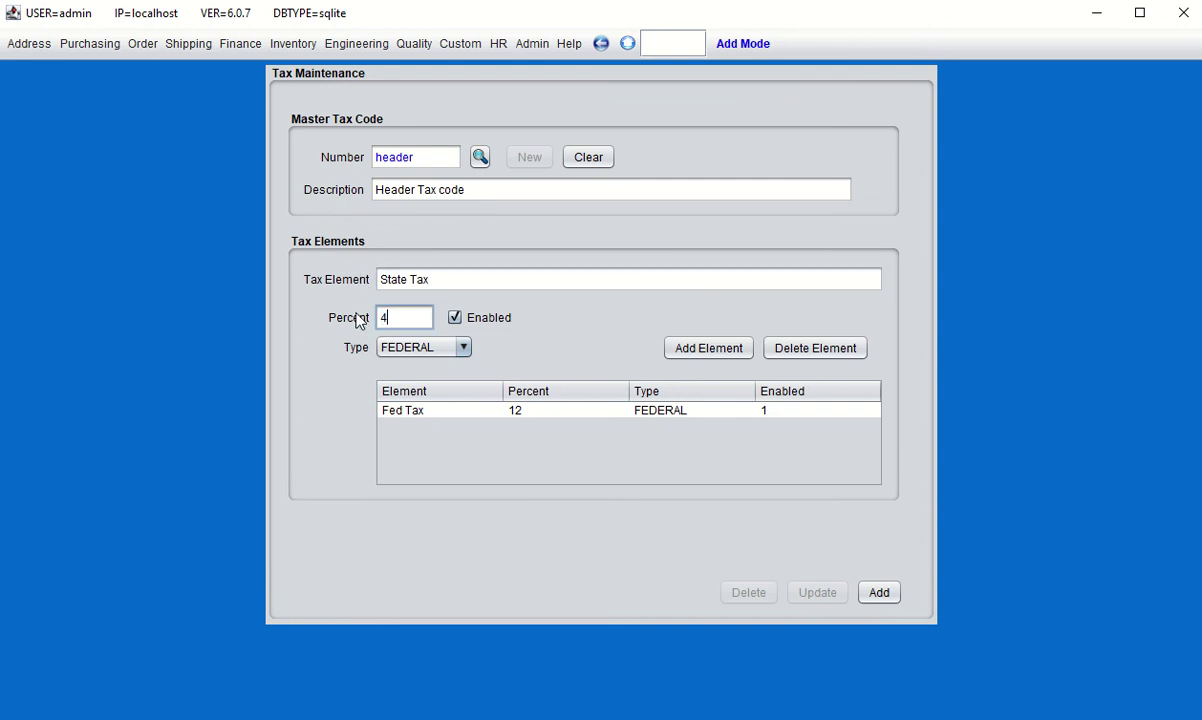
click(463, 347)
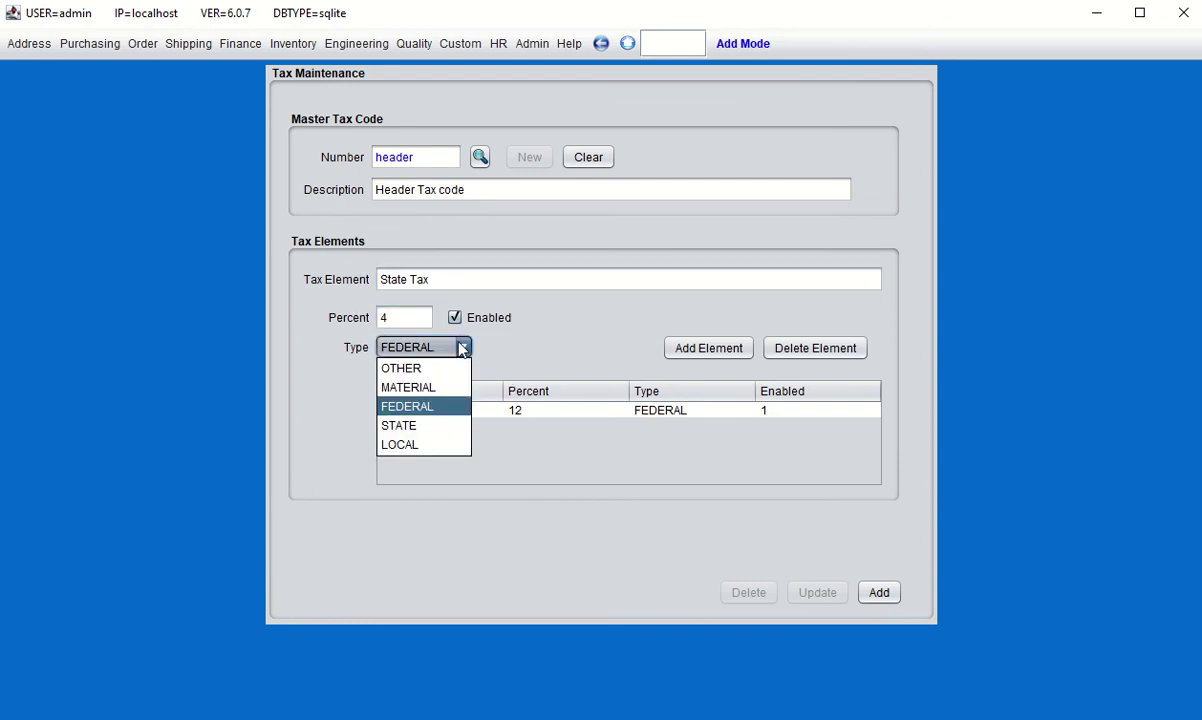
click(413, 428)
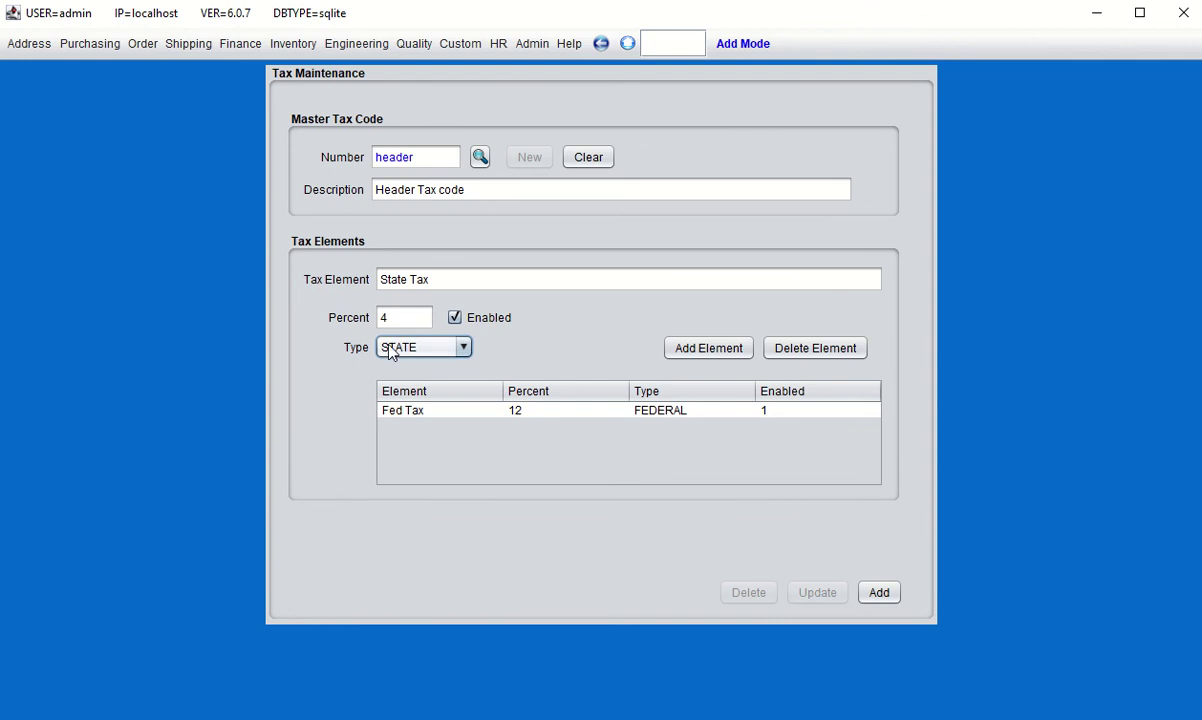
click(711, 350)
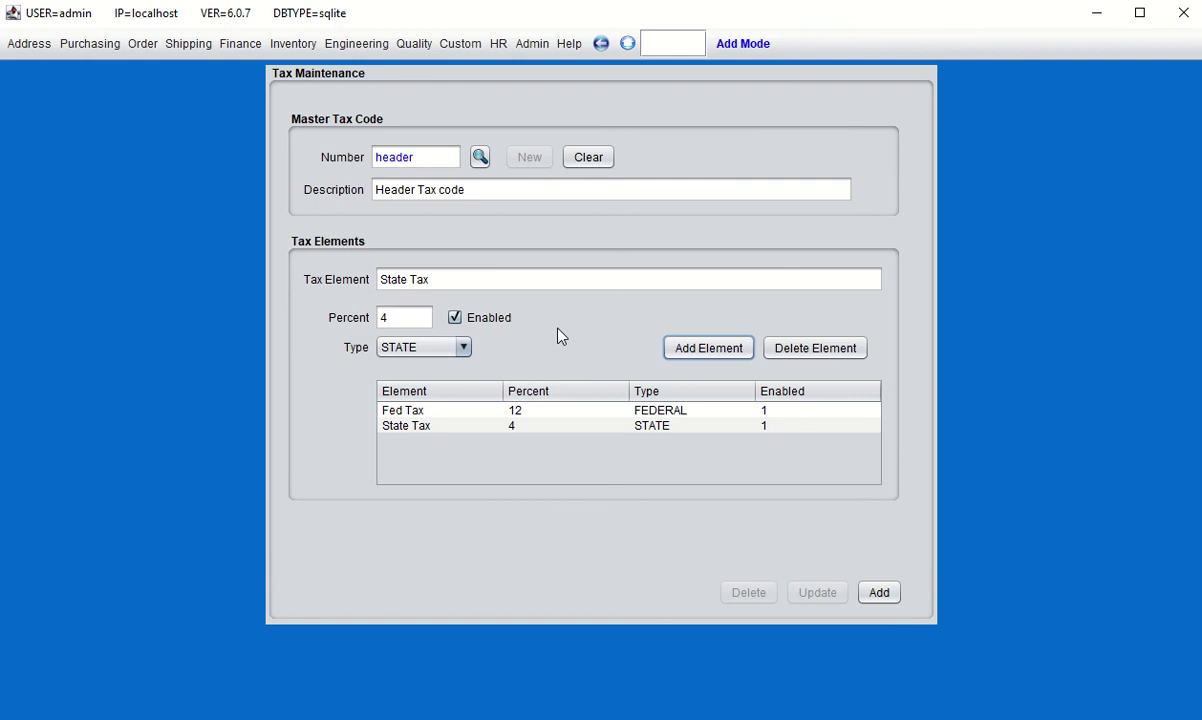
click(884, 597)
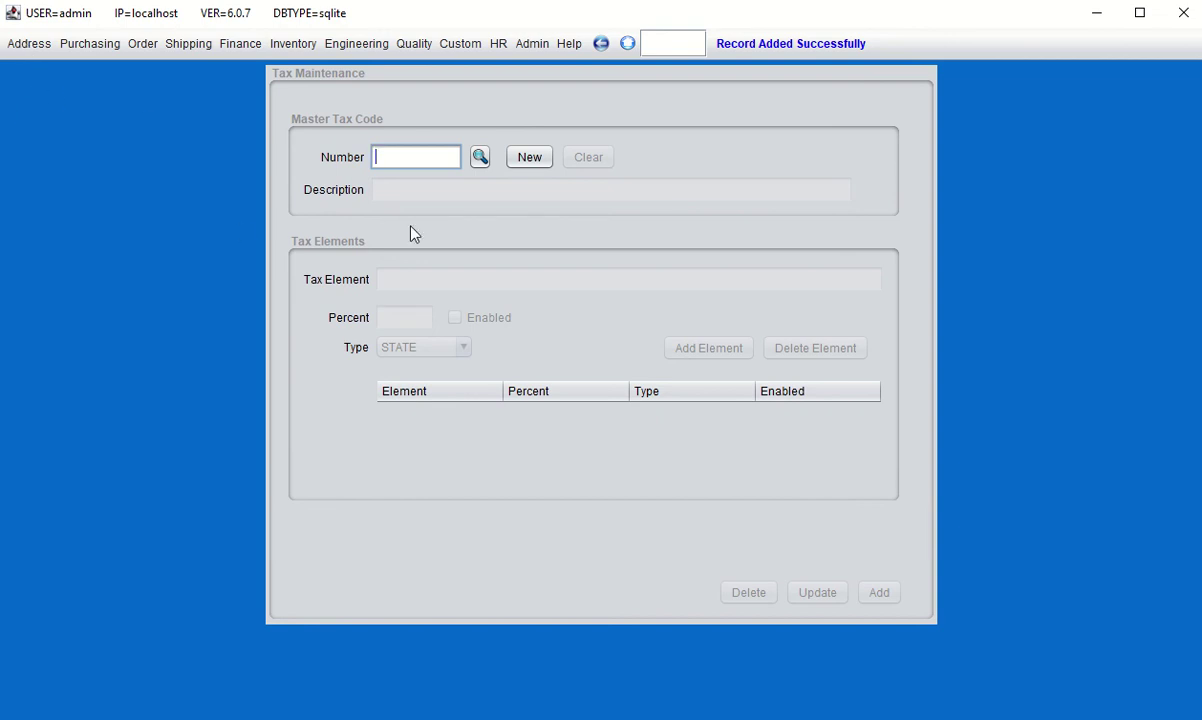
- Look up the customer "cash" in Customer Maintenance and load its record
click(24, 46)
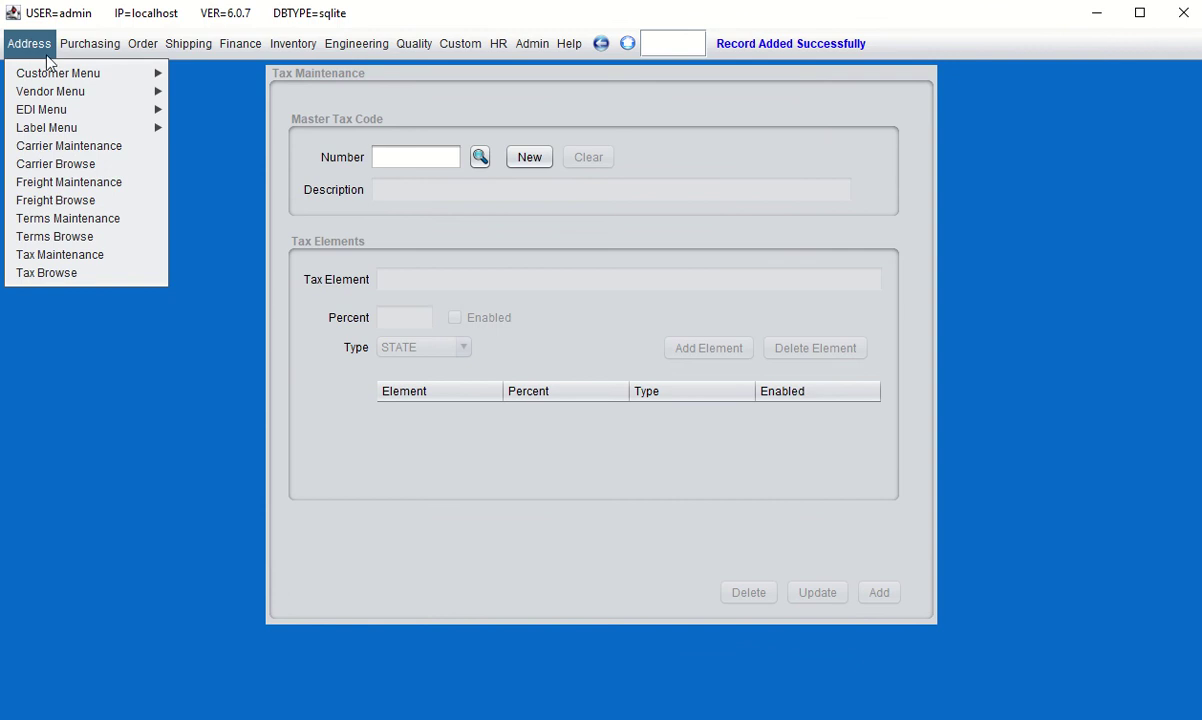
mouse_move(68, 80)
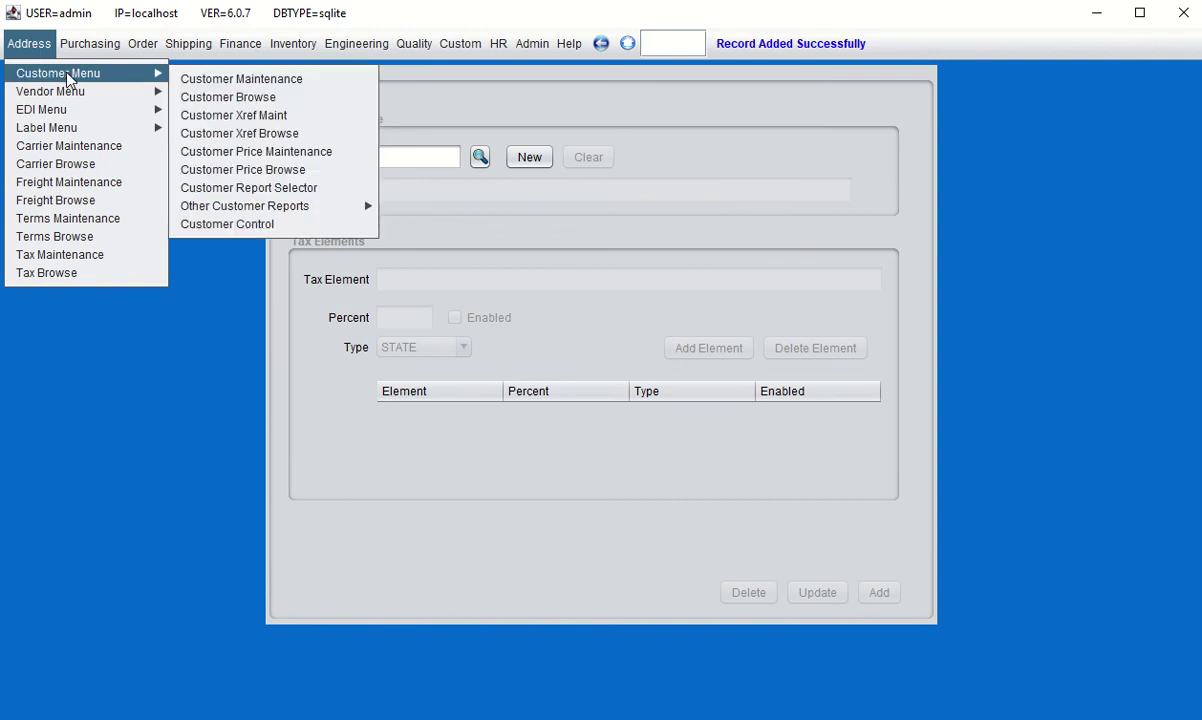
click(190, 79)
click(408, 154)
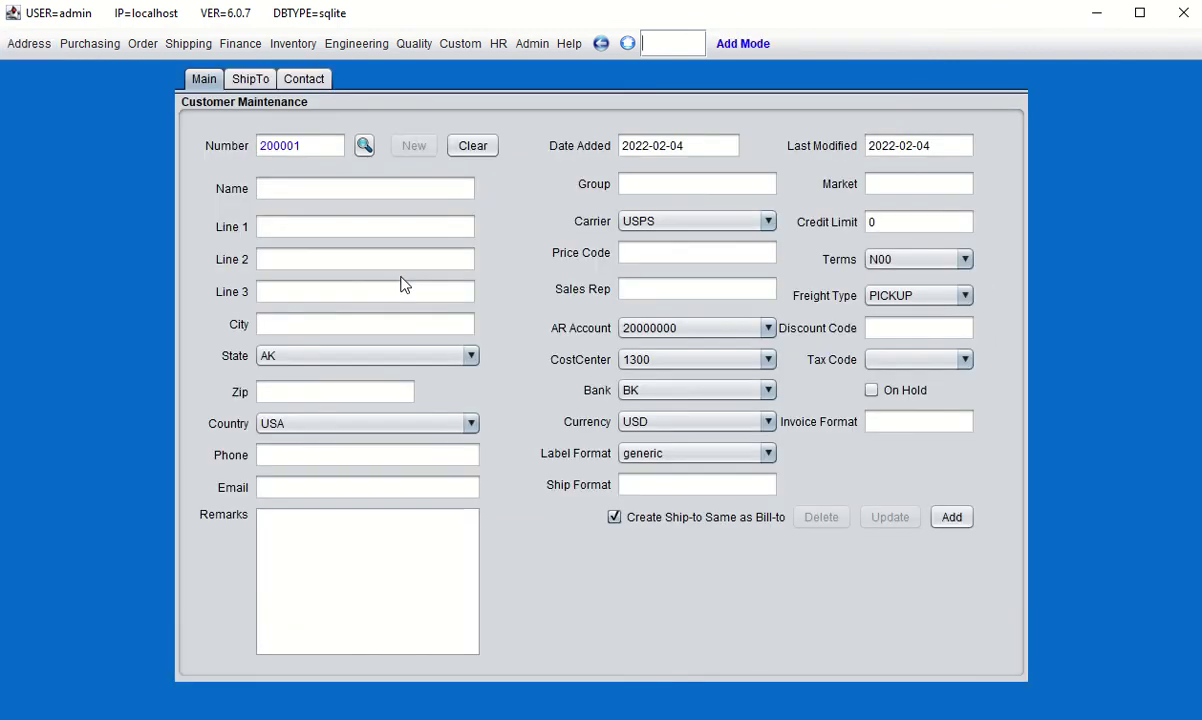
click(466, 145)
click(364, 145)
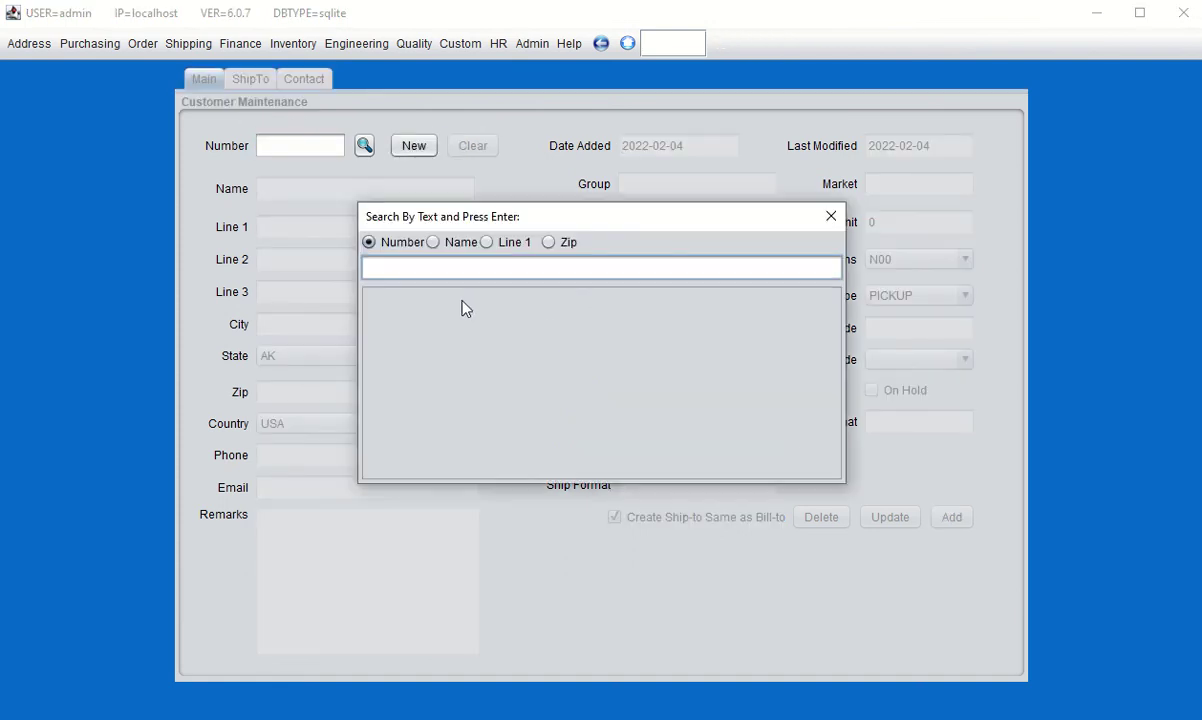
key(Return)
click(383, 316)
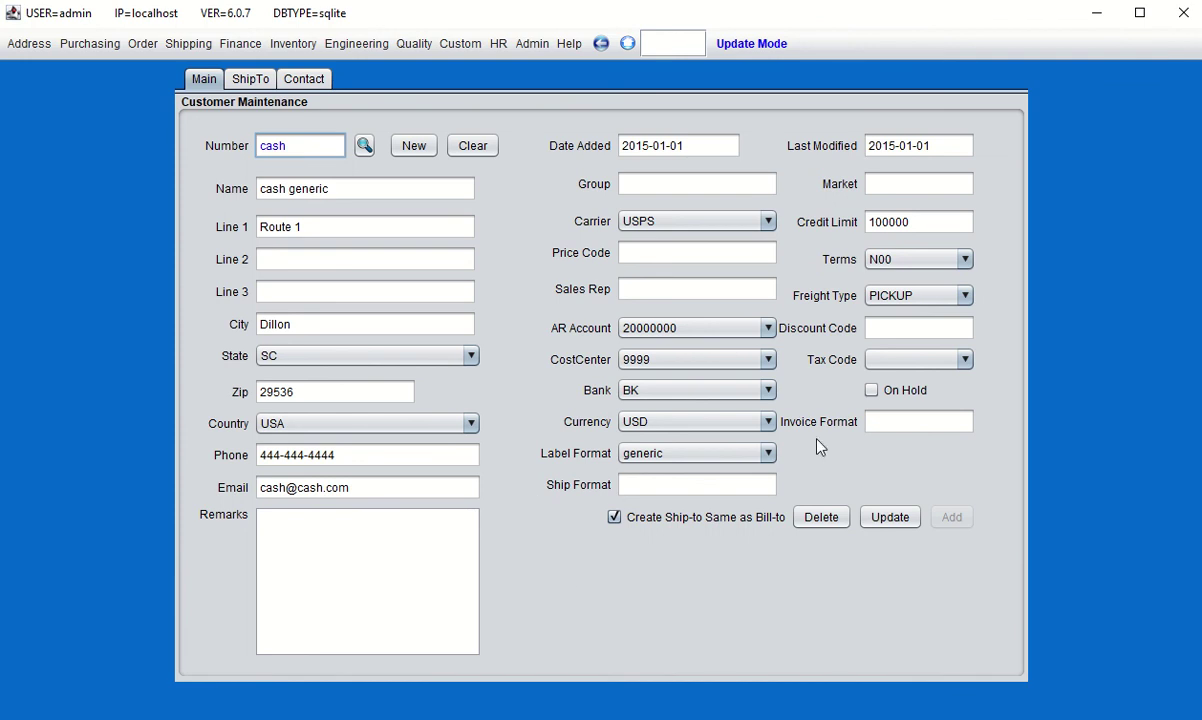
- Assign the tax code "header" to the cash customer and save the updated record
click(912, 364)
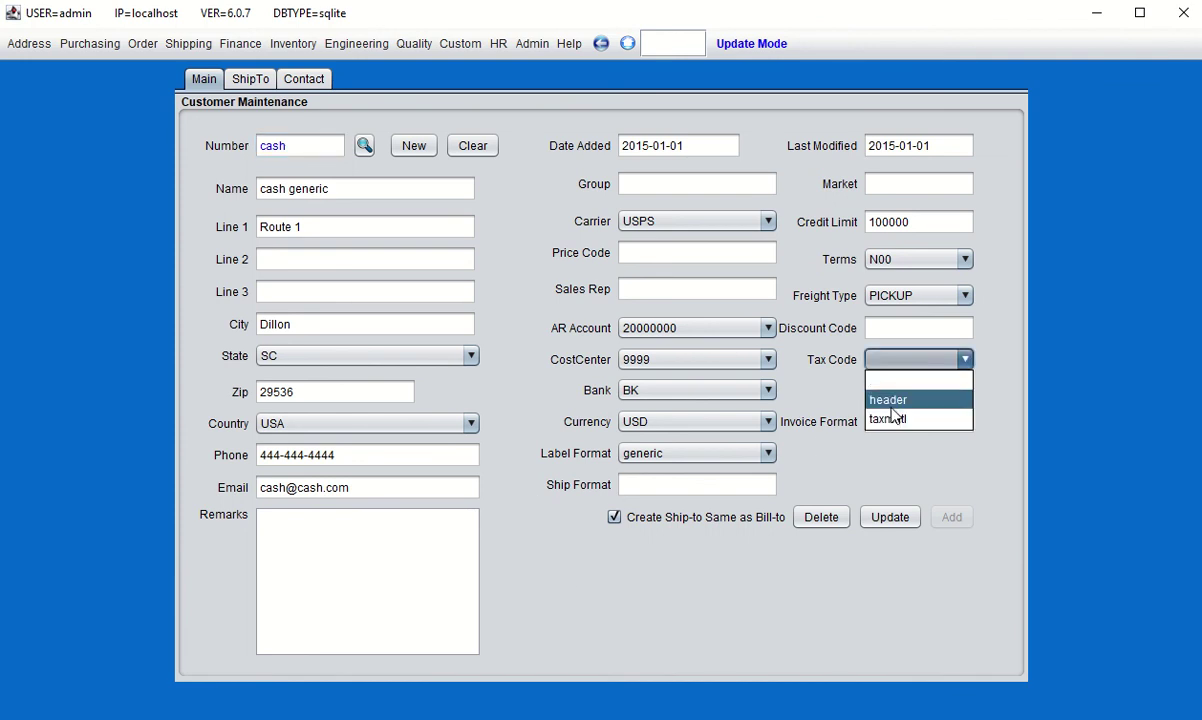
click(891, 405)
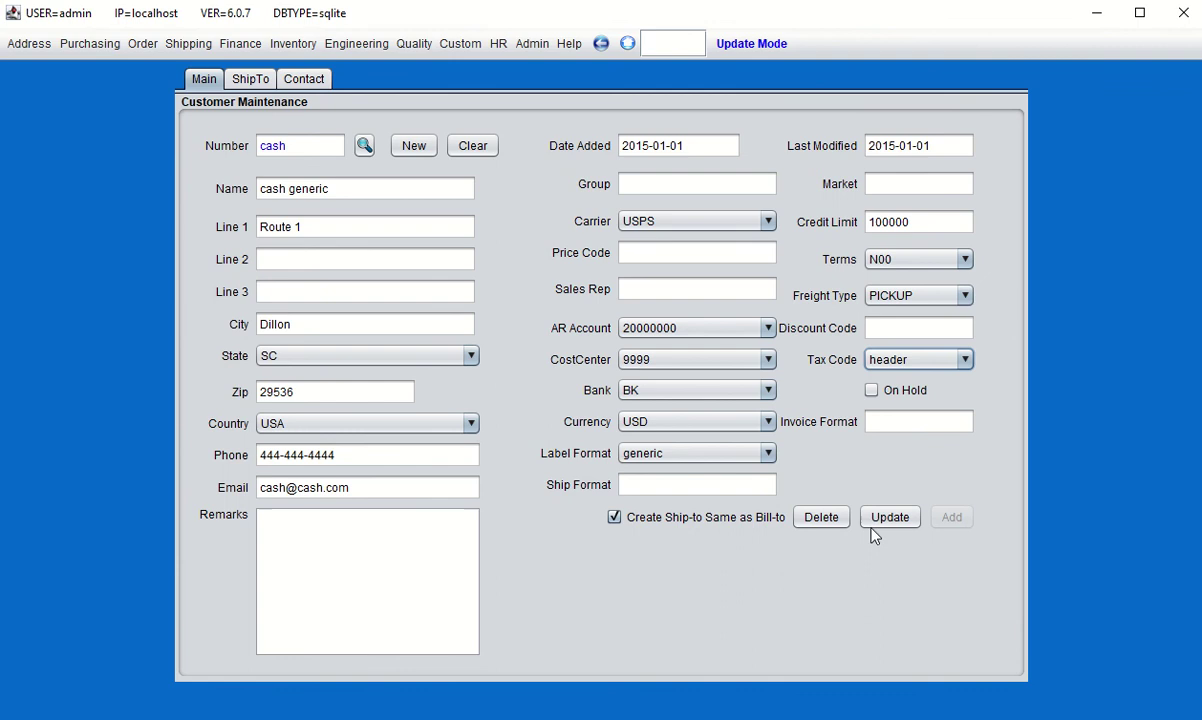
click(890, 517)
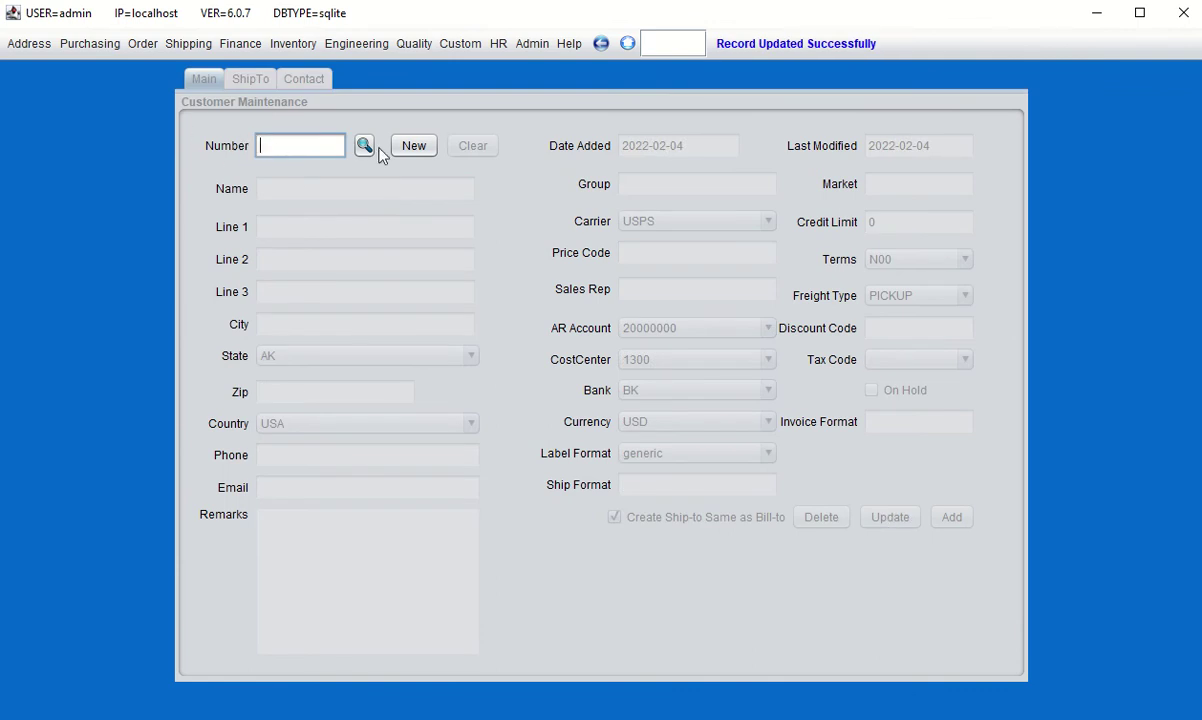
- Save the new sales order for the customer "cash" with item 50000001 and invoice it
click(145, 45)
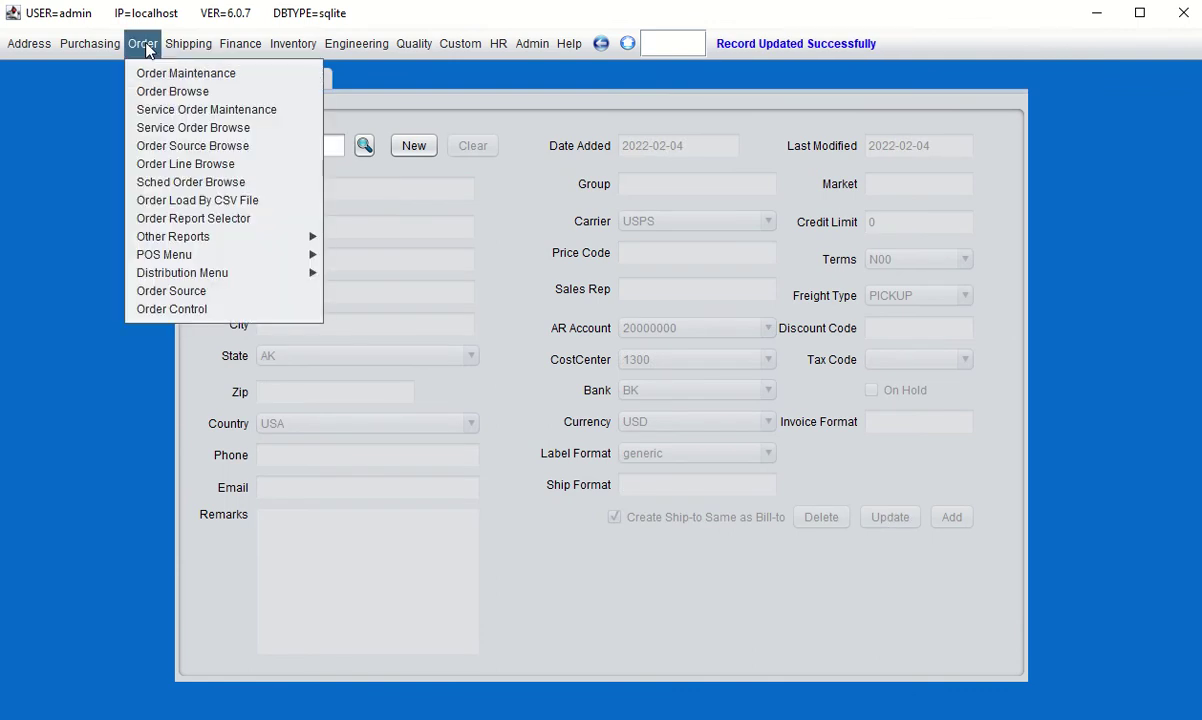
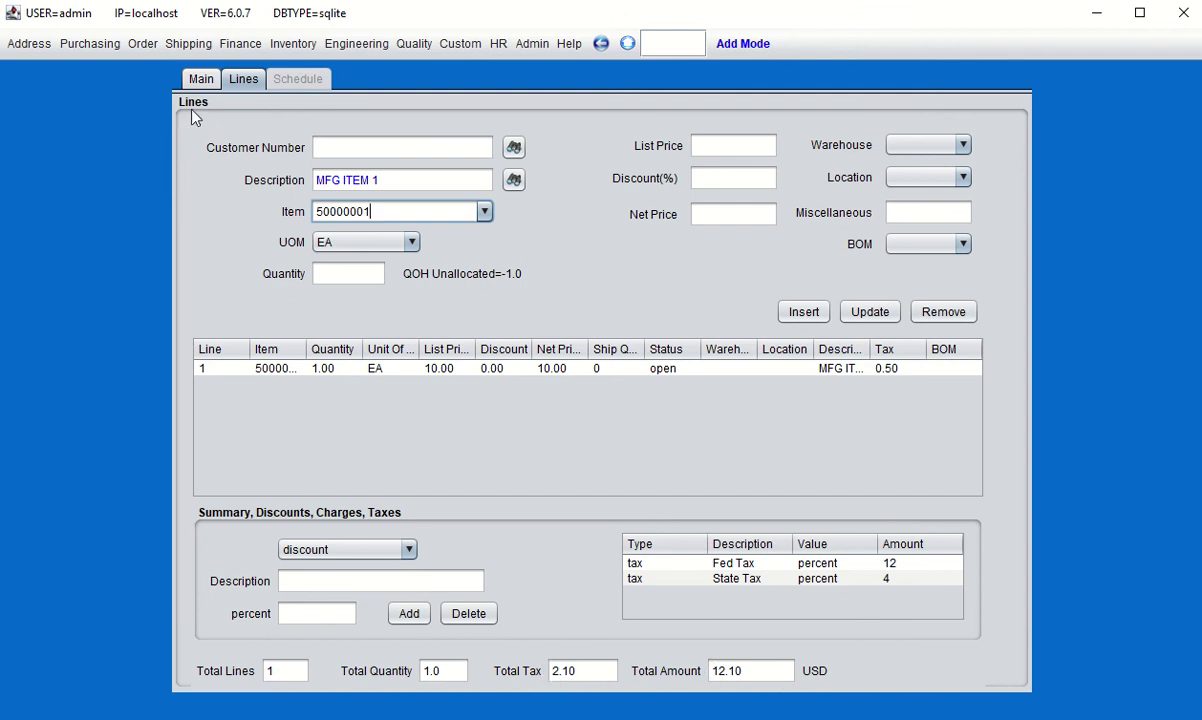
click(201, 78)
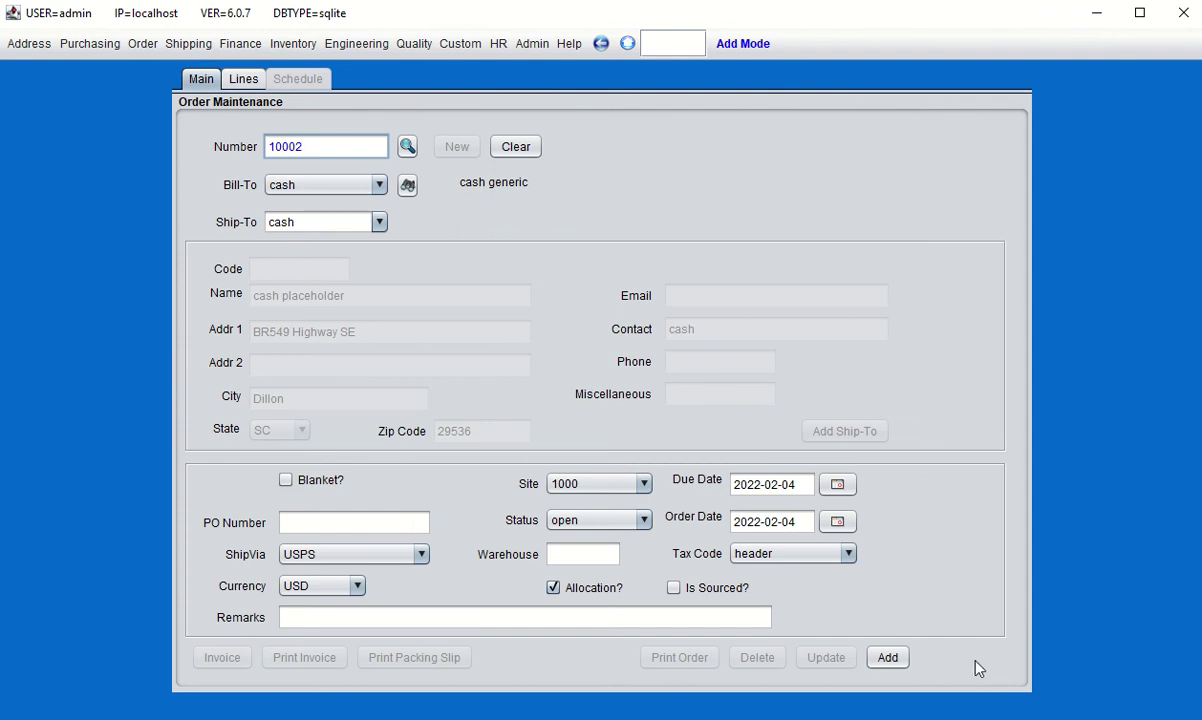
click(887, 657)
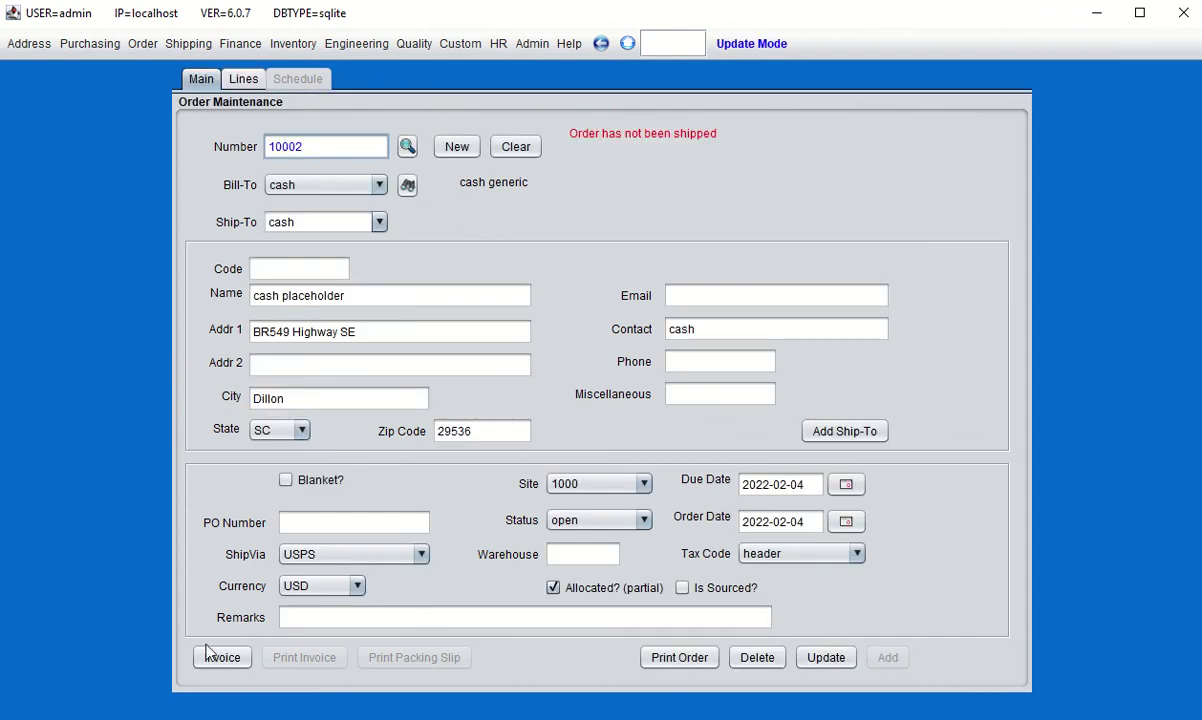
click(222, 657)
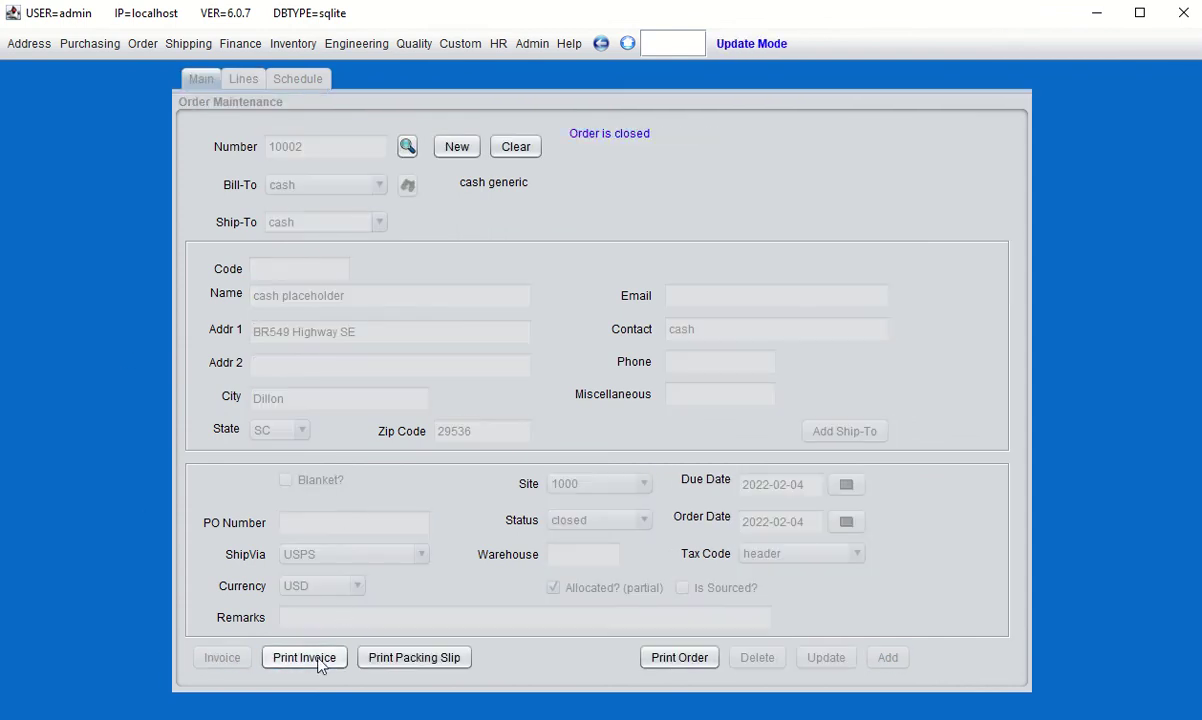
- Print the order's invoice to the viewer, examine its line tax and the federal, state and material taxes in the summary, and close the viewer
click(318, 662)
click(429, 57)
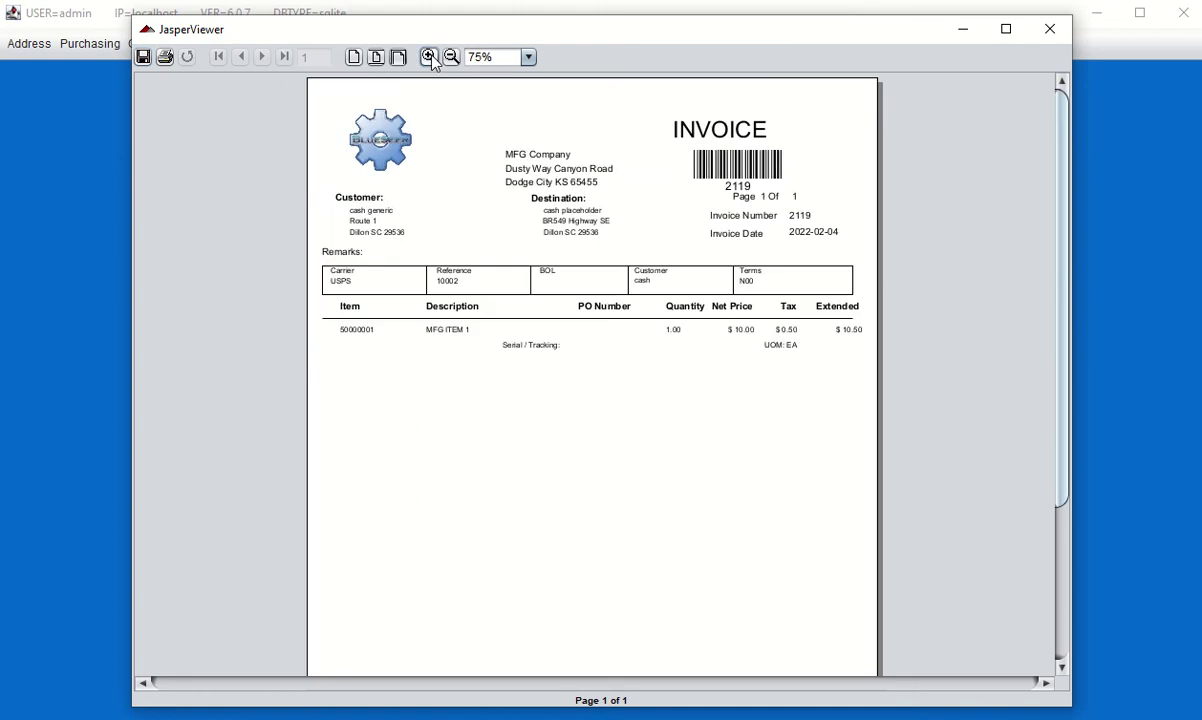
click(429, 57)
scroll(867, 408, down, 1)
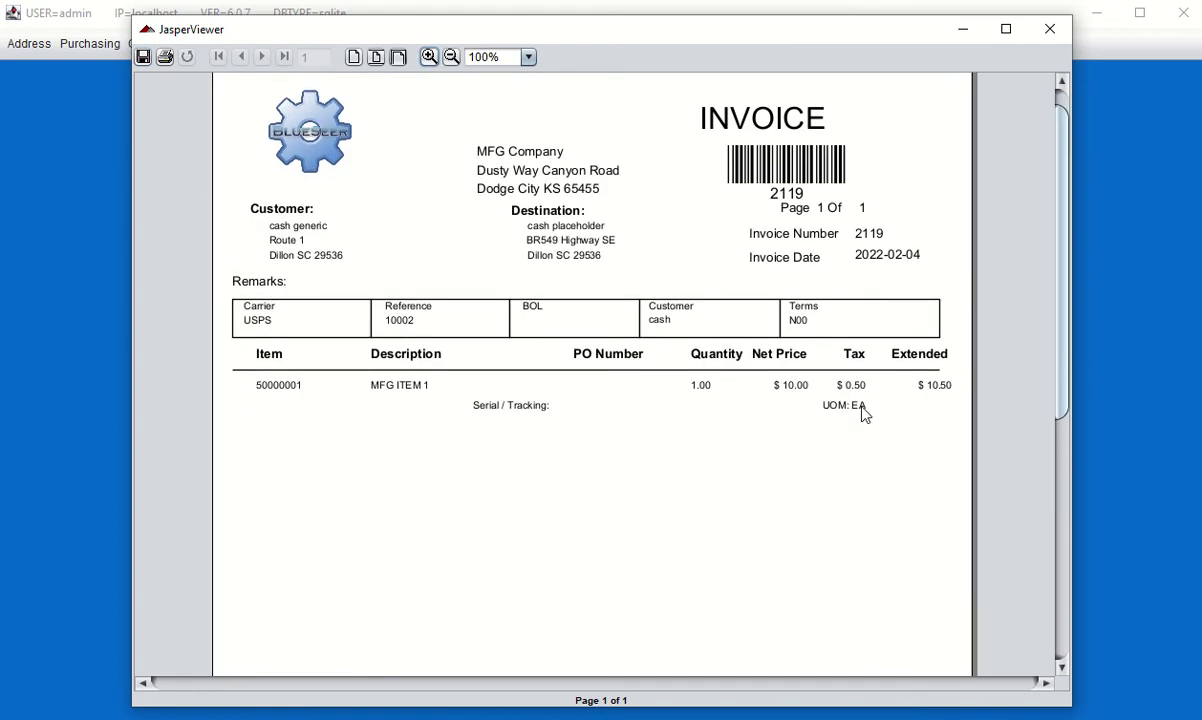
scroll(865, 412, down, 1)
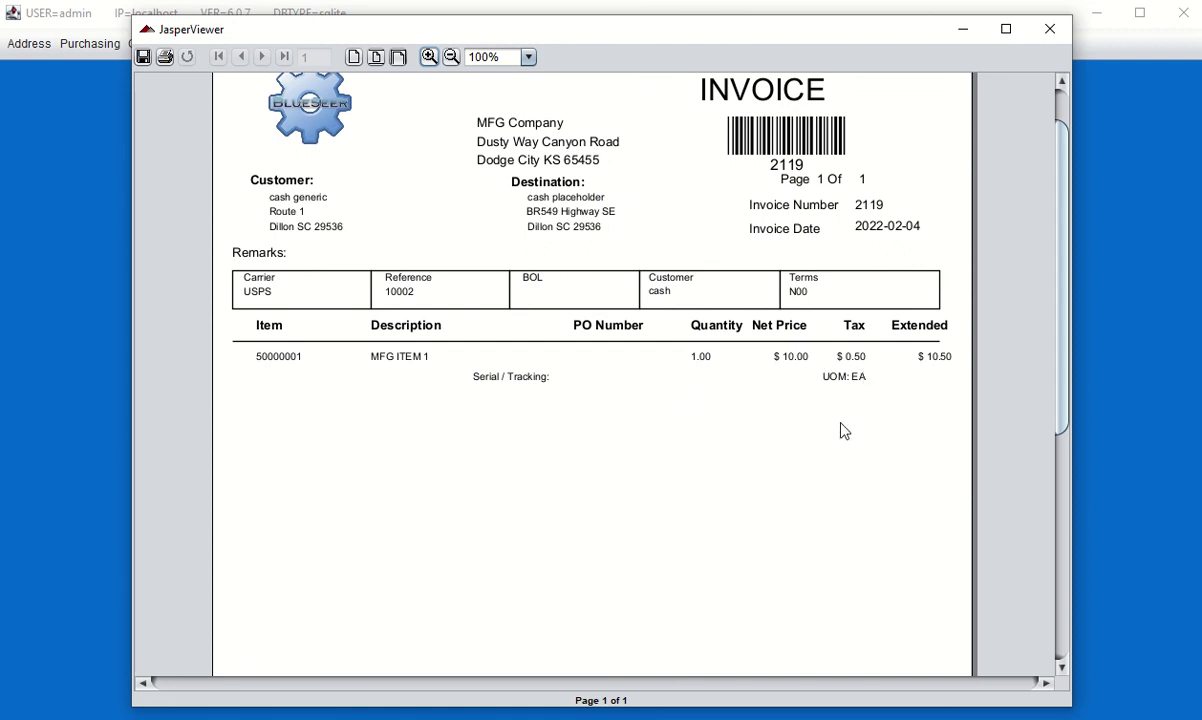
scroll(842, 421, down, 2)
scroll(759, 403, down, 9)
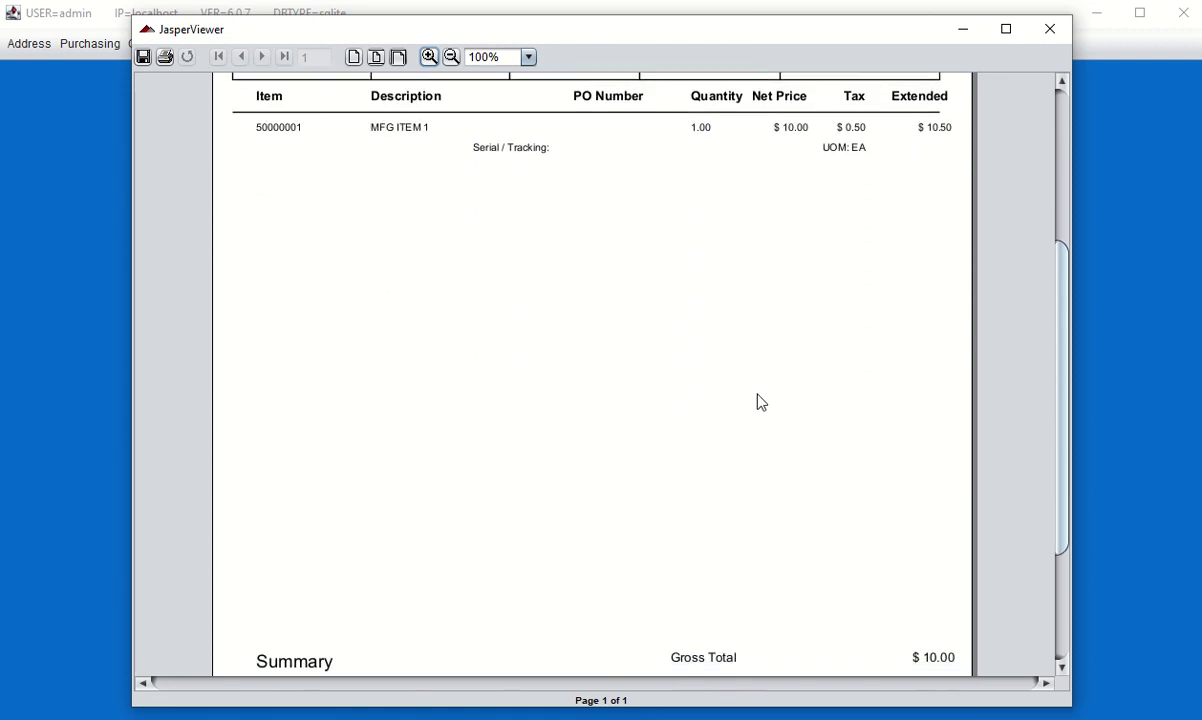
scroll(763, 396, down, 2)
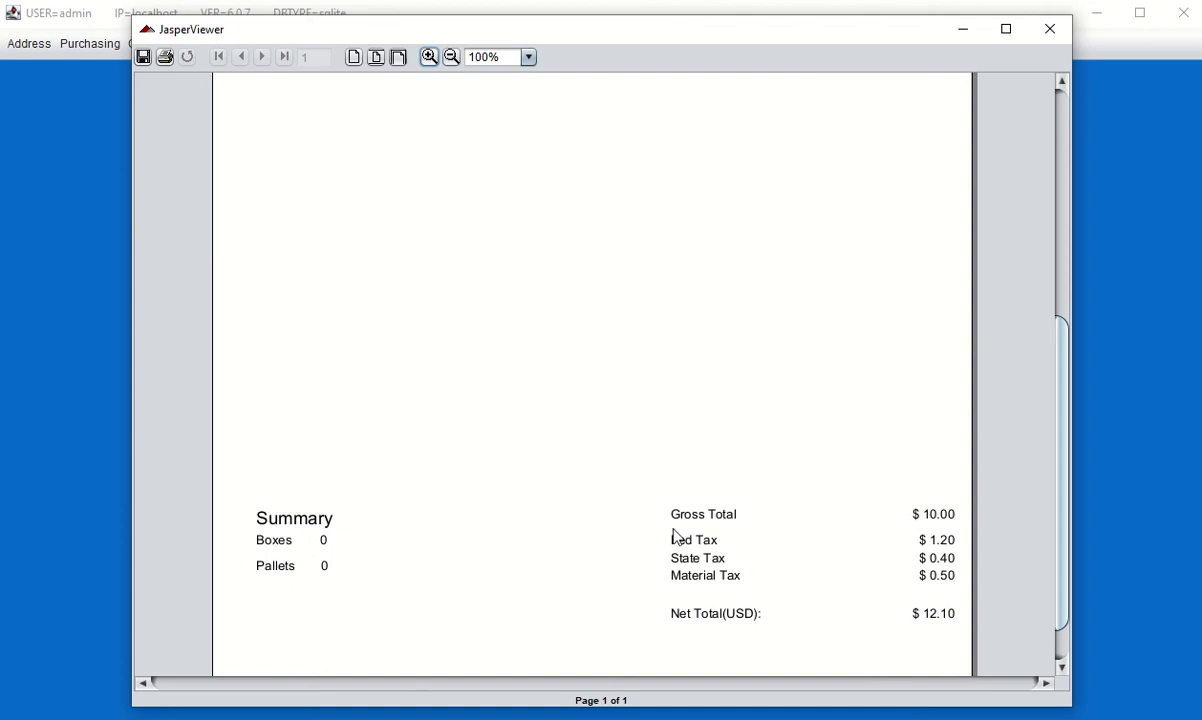
click(1047, 32)
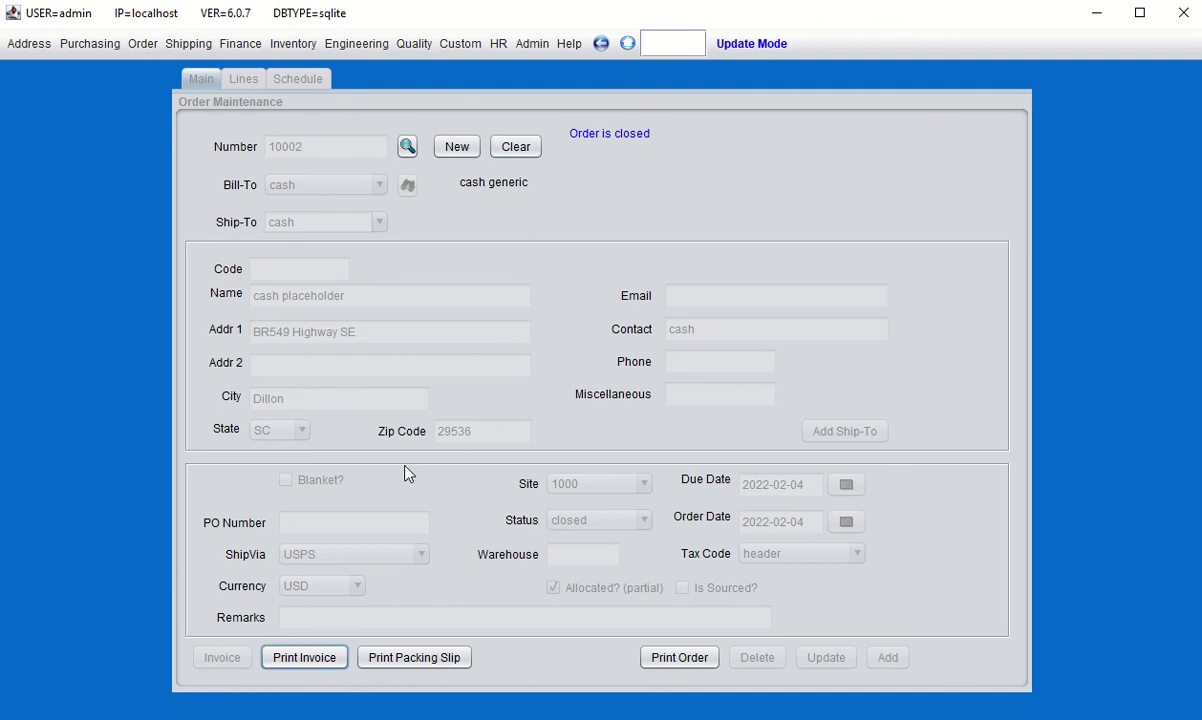
- Print the closed order's invoice again, enlarge it to check the item's tax and the summary taxes, and close the viewer
click(326, 662)
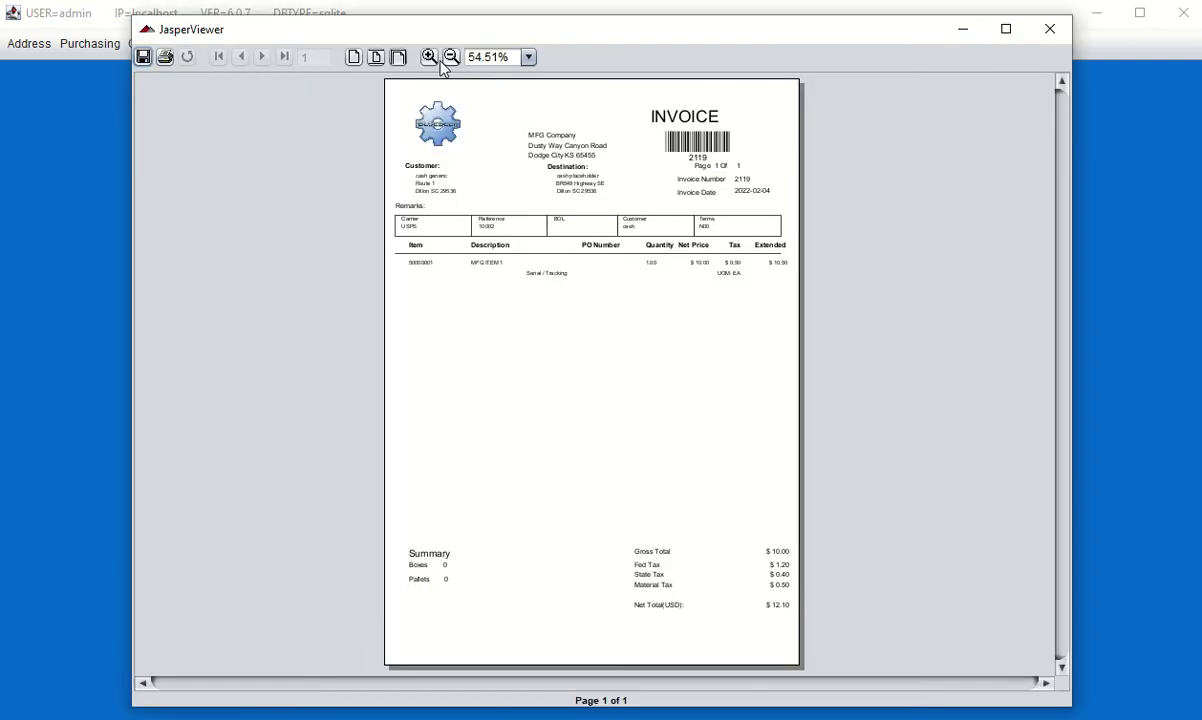
click(430, 58)
scroll(785, 445, down, 3)
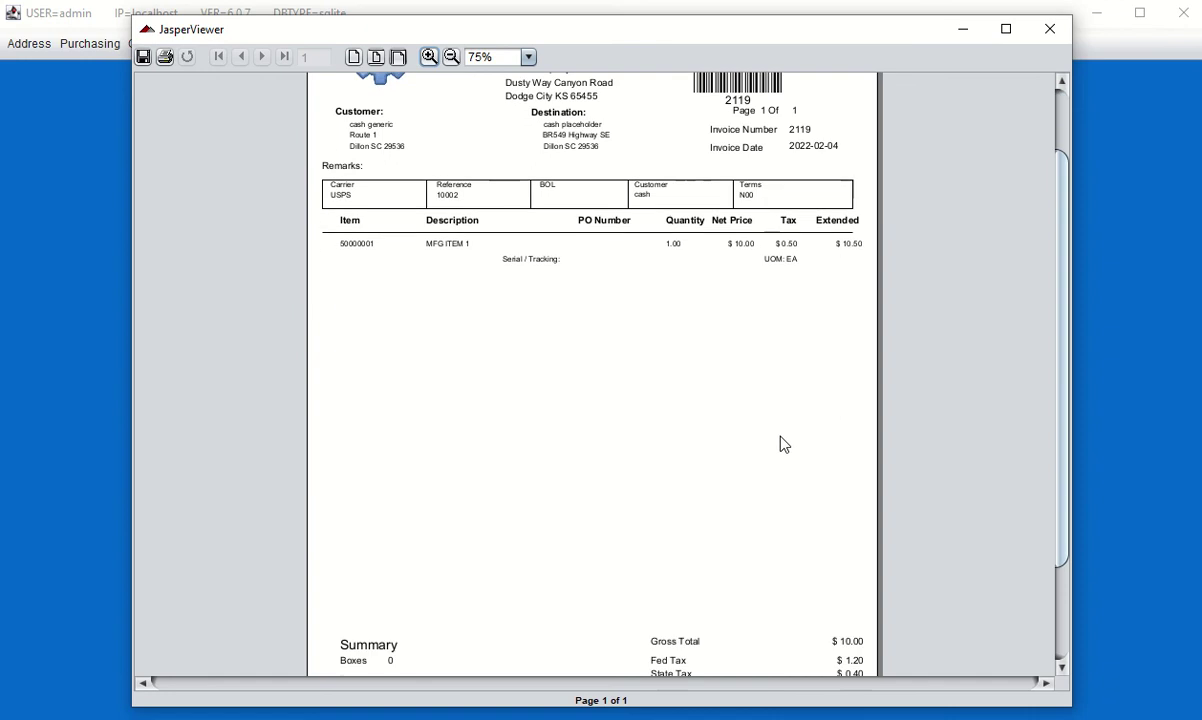
click(430, 57)
scroll(845, 504, down, 2)
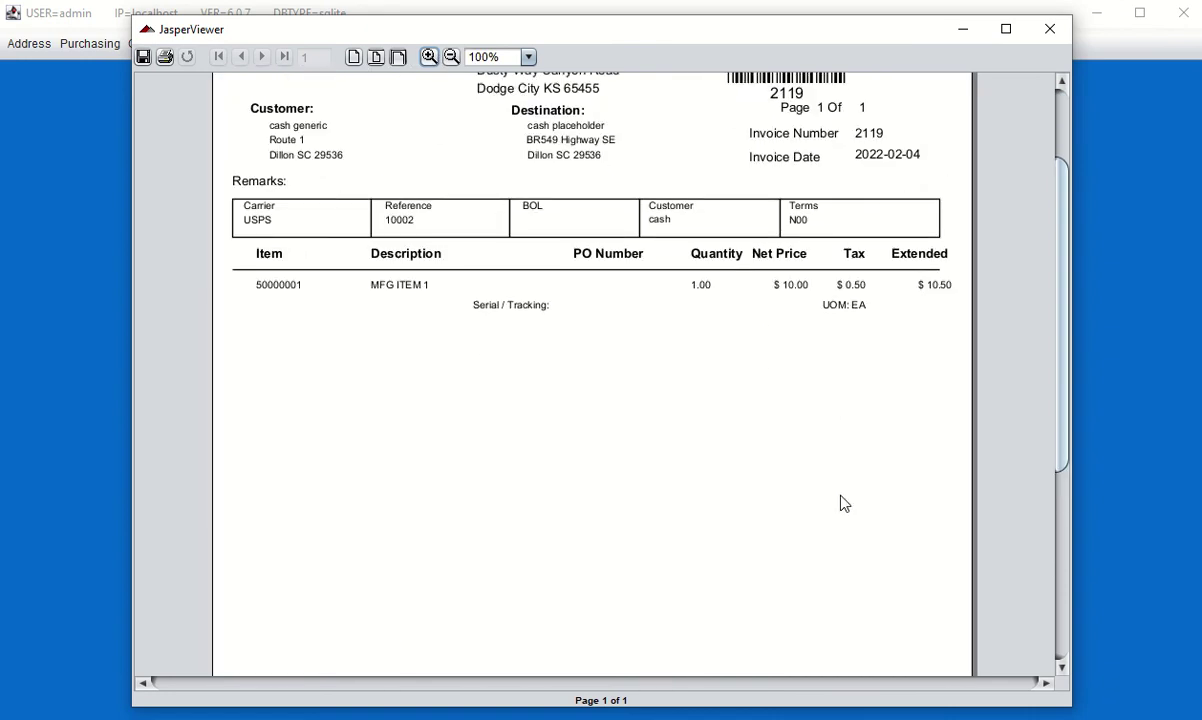
scroll(845, 504, down, 5)
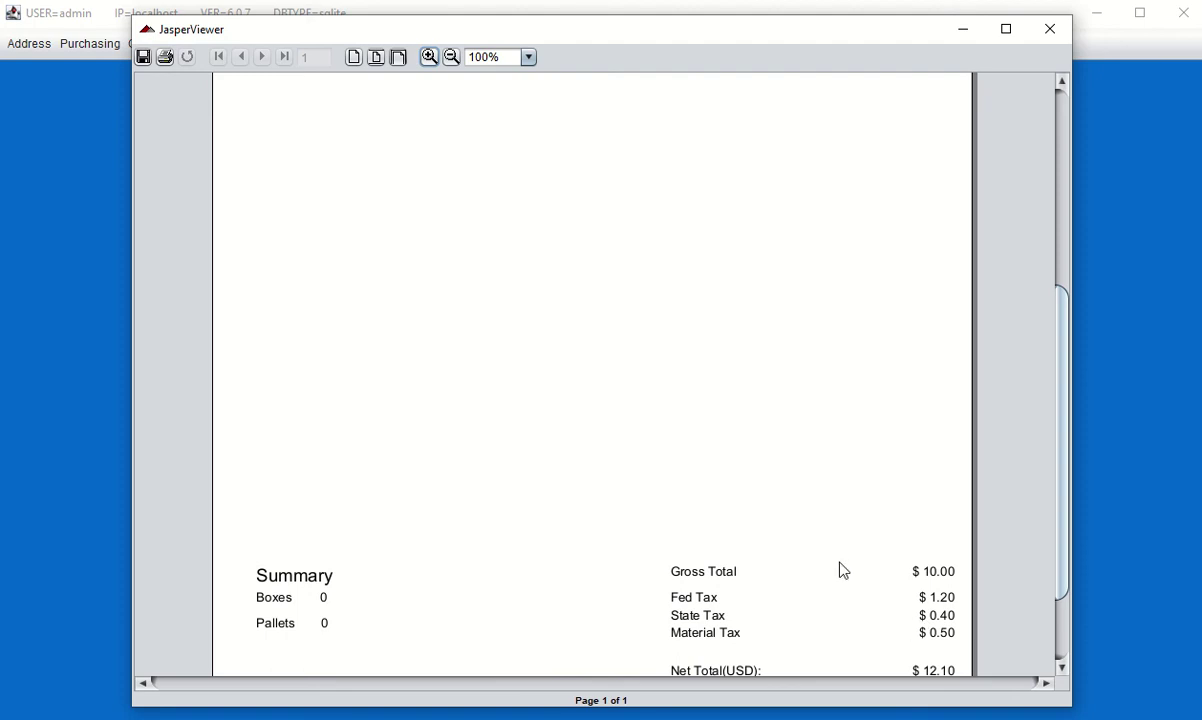
click(1051, 29)
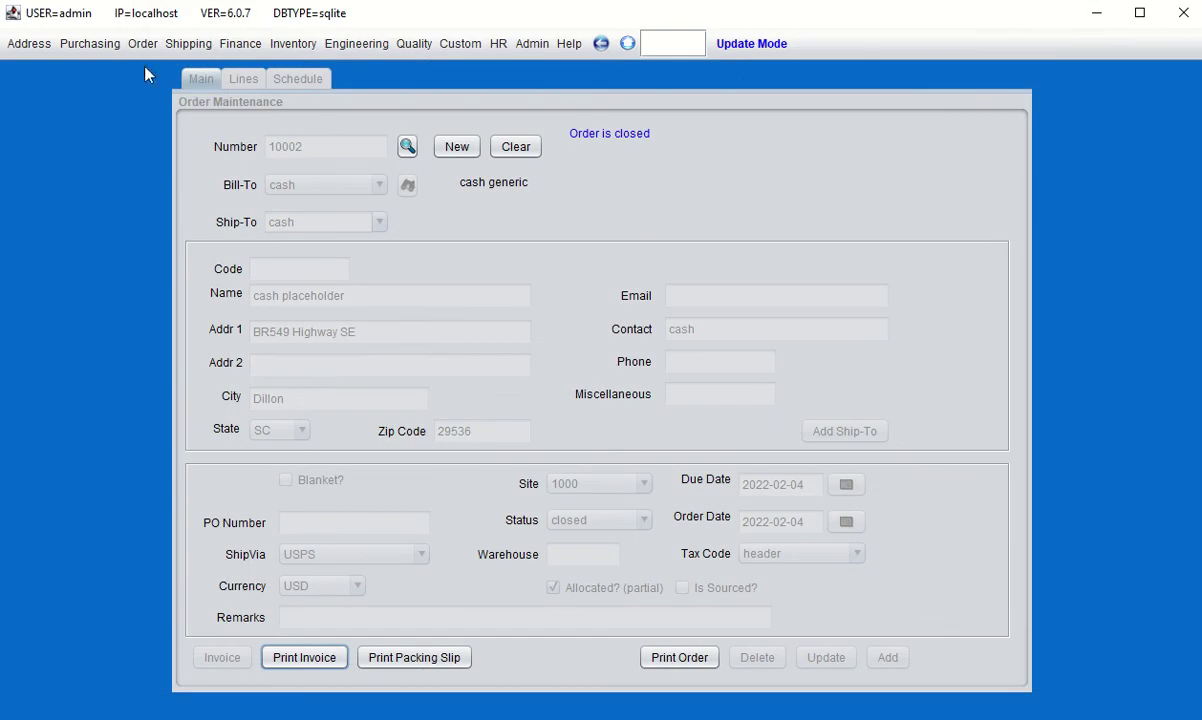
- Open the Unposted Transactions ledger report using the navigation code "ungl" or its Finance entry
click(690, 45)
click(678, 43)
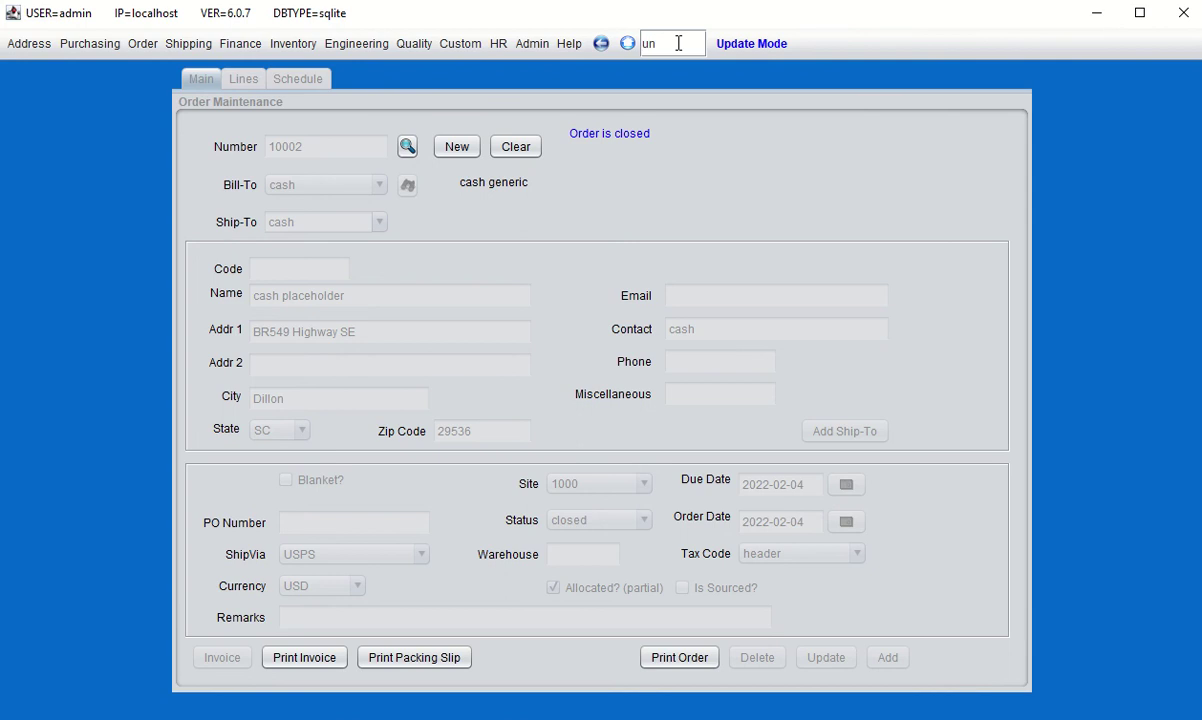
click(231, 52)
mouse_move(240, 91)
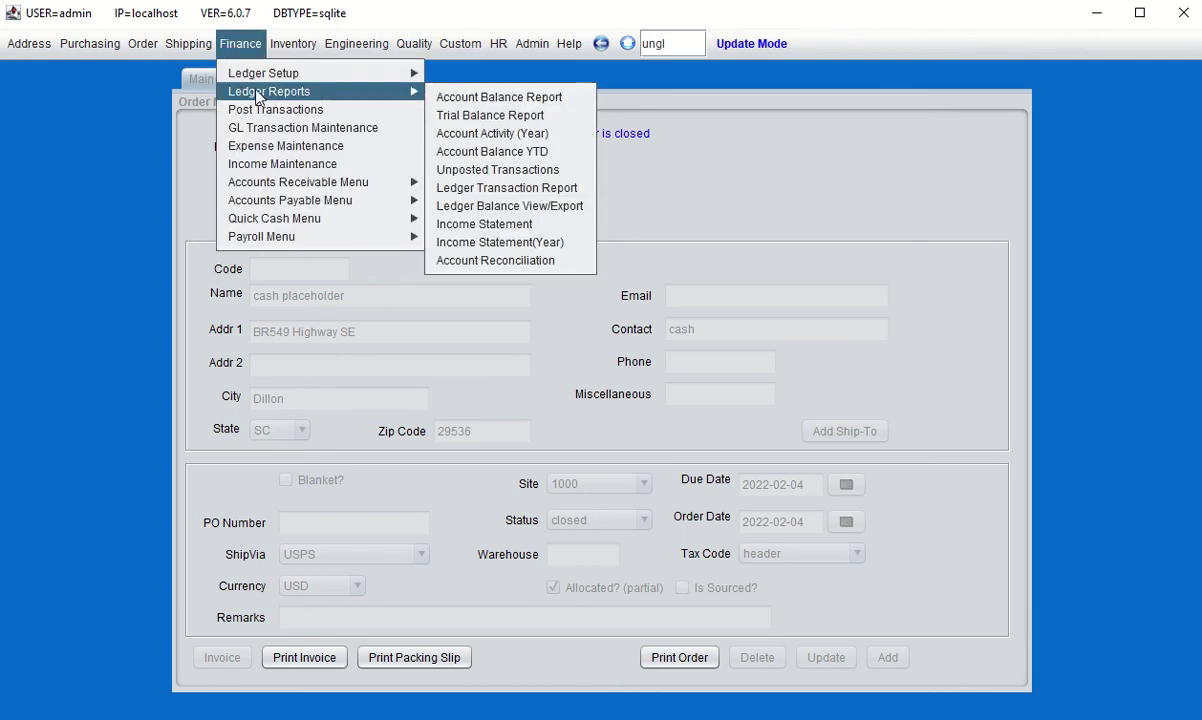
click(463, 172)
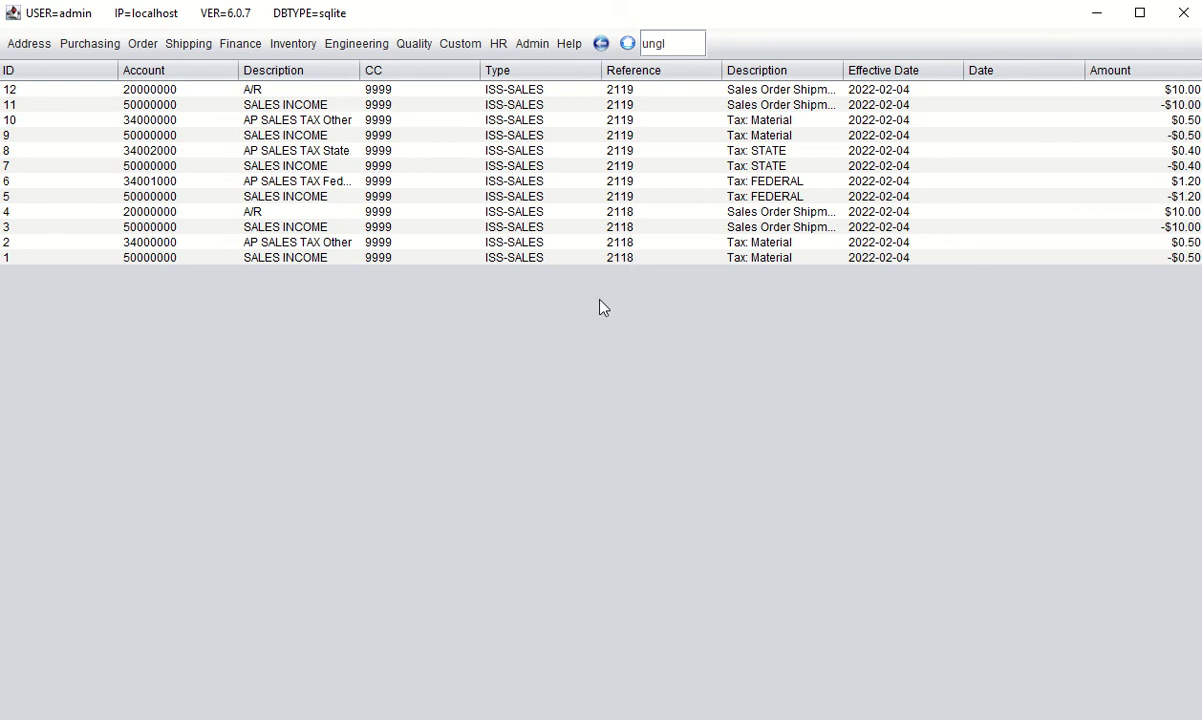
- Examine both invoices' unposted ledger entries, comparing the accounts and amounts for the shipment and the material, state and federal taxes
click(622, 212)
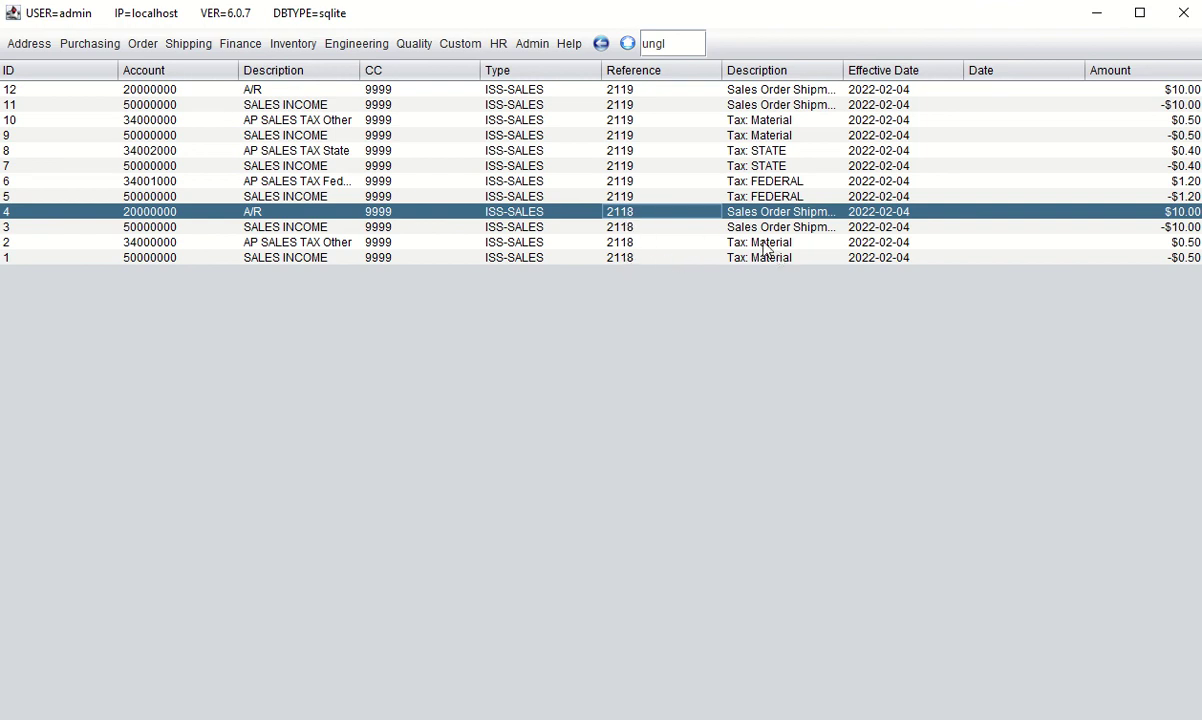
click(725, 256)
click(630, 199)
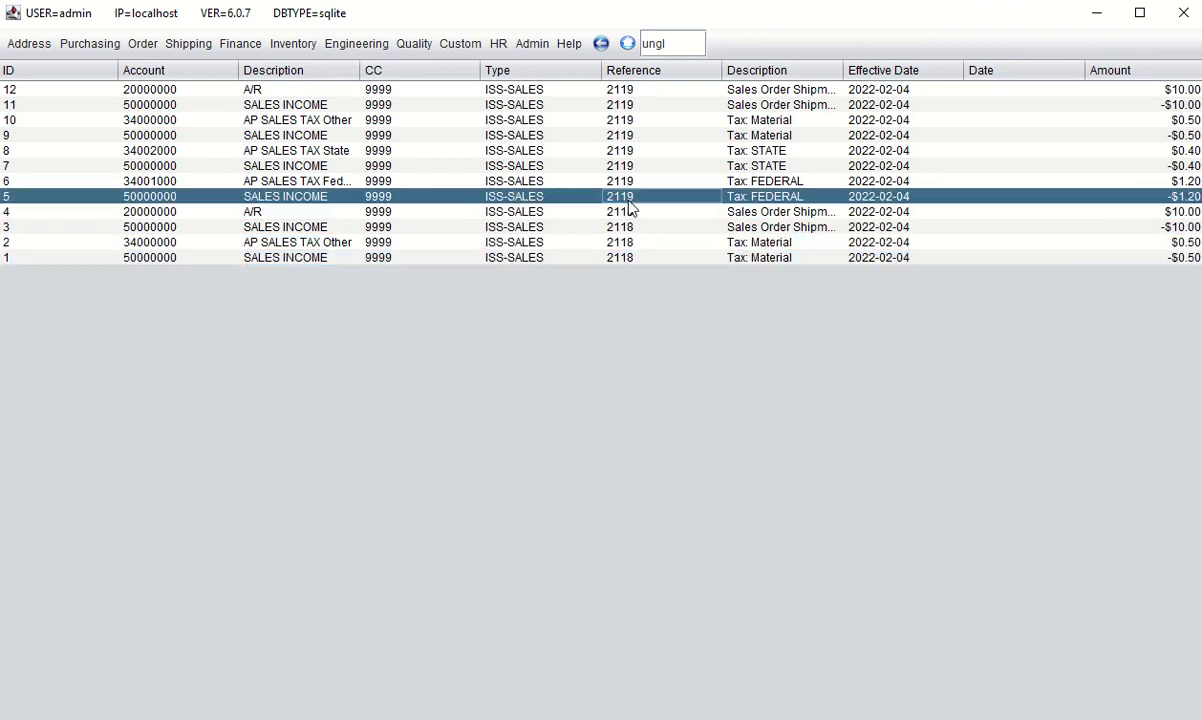
drag(628, 89, 625, 197)
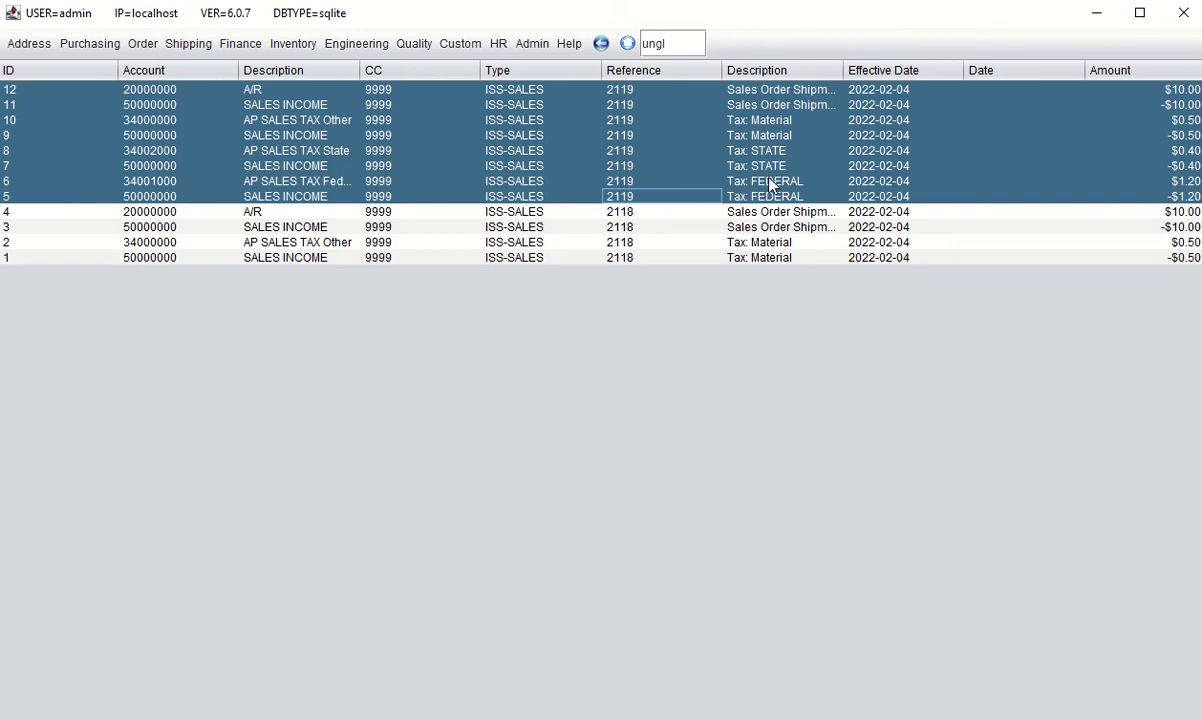
click(506, 192)
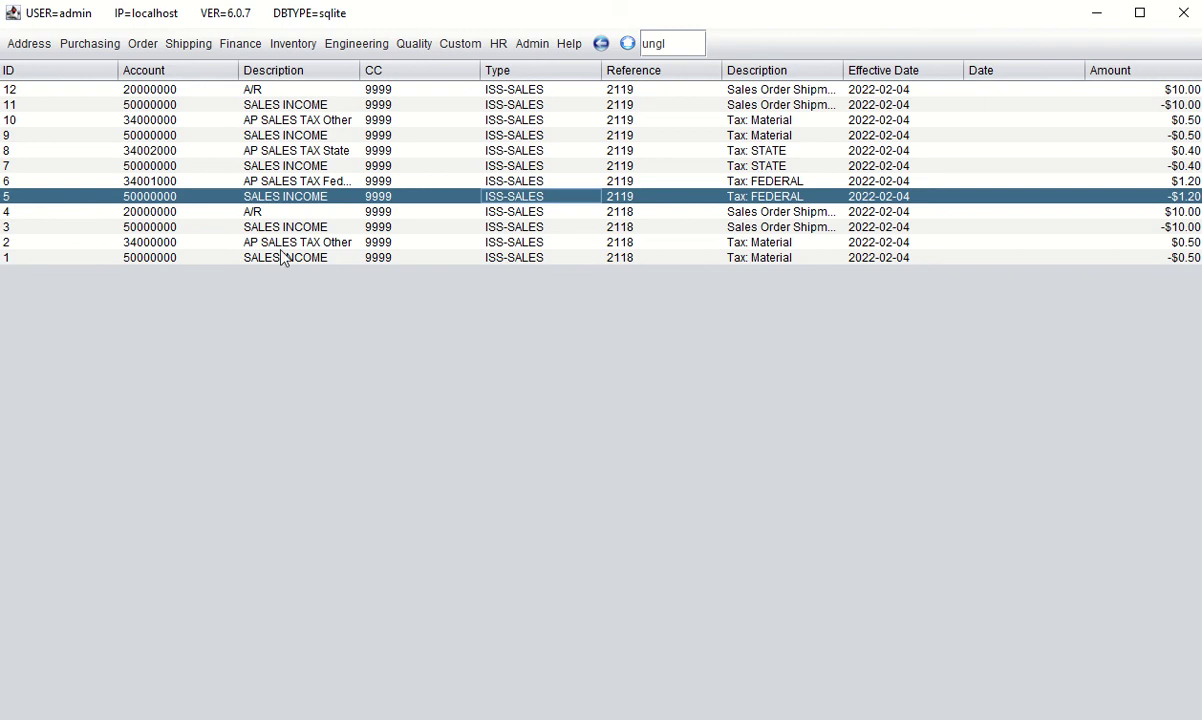
click(140, 240)
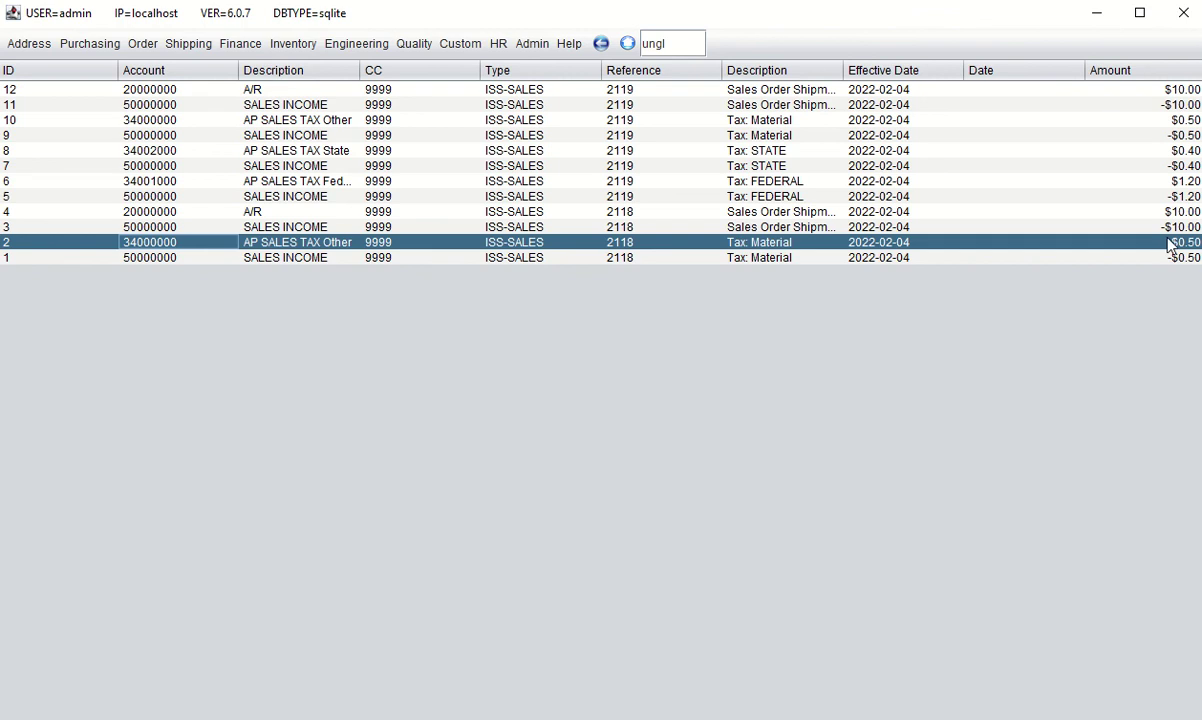
click(1184, 182)
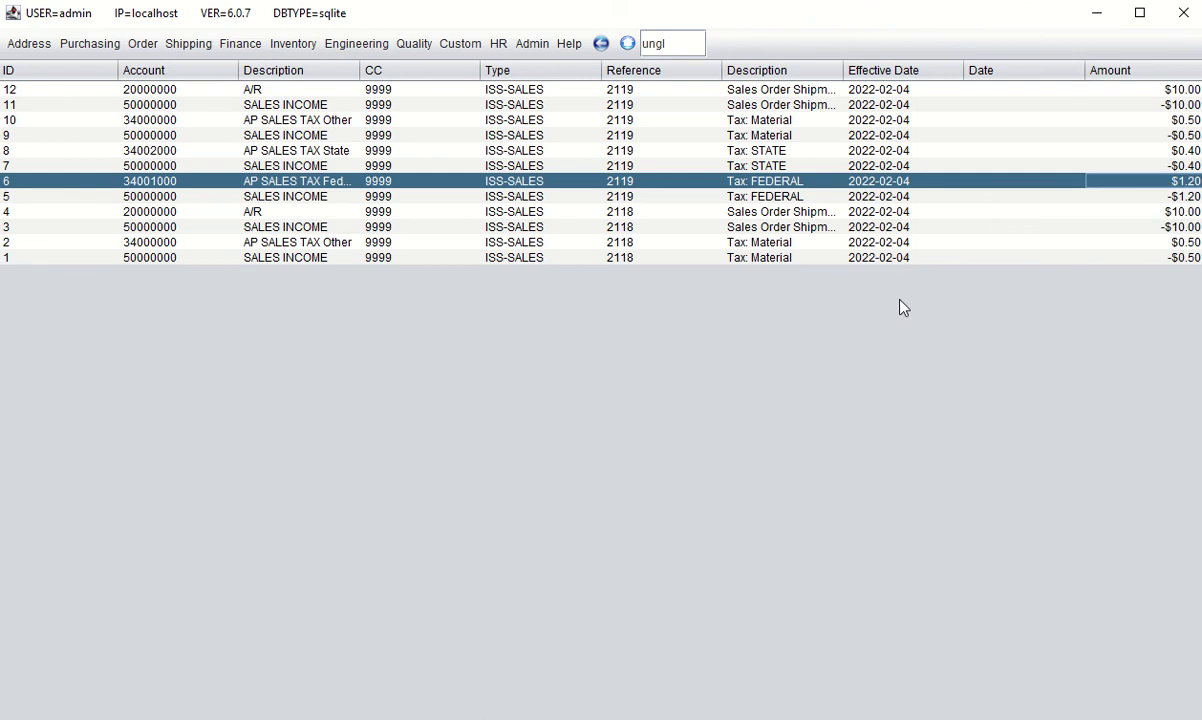
- Leave the transactions report for the home screen and view the application's About information
click(627, 43)
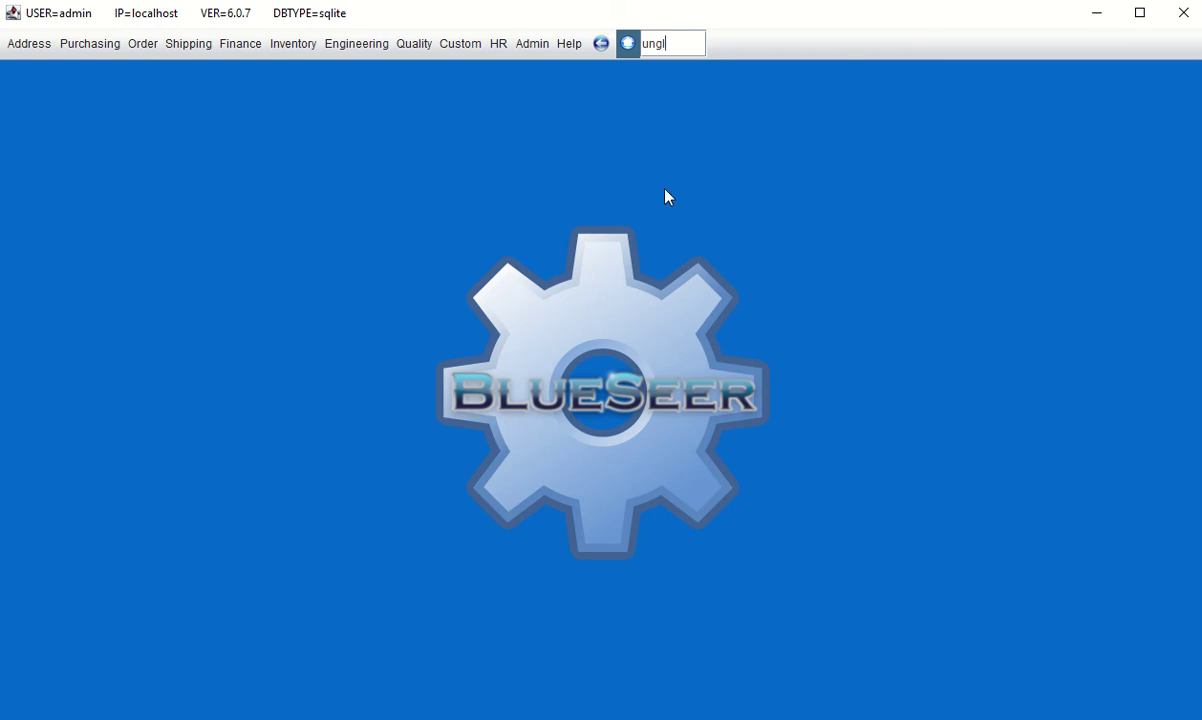
click(566, 46)
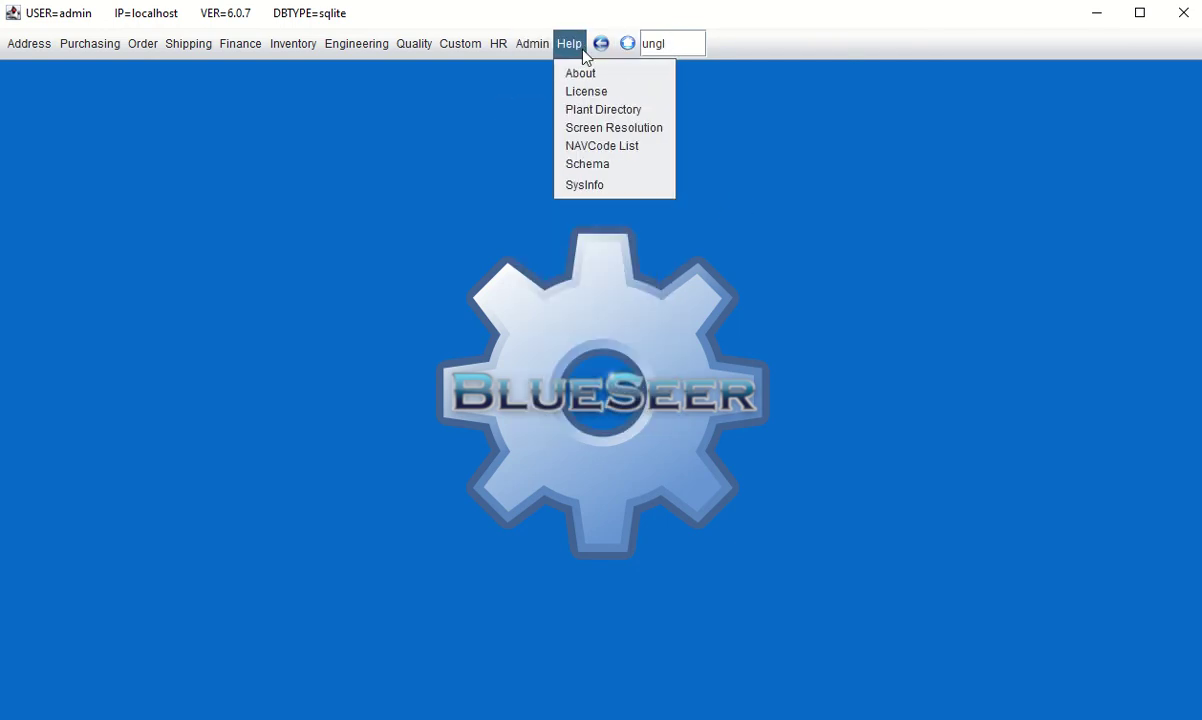
click(570, 73)
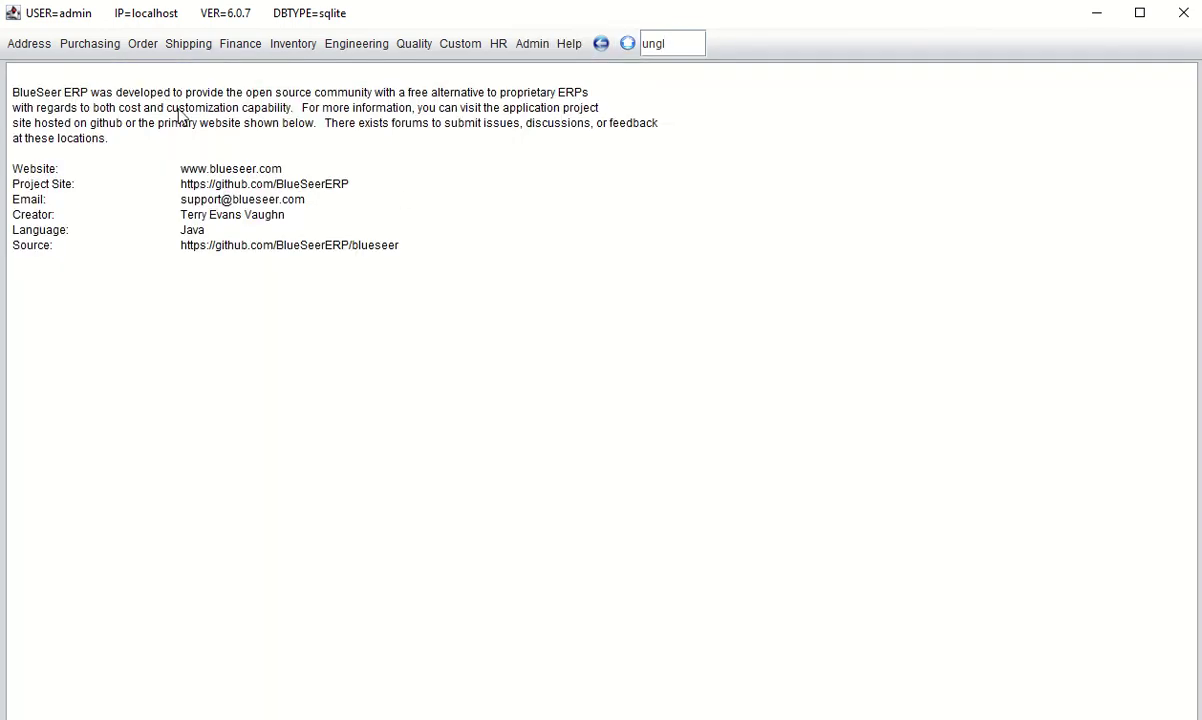